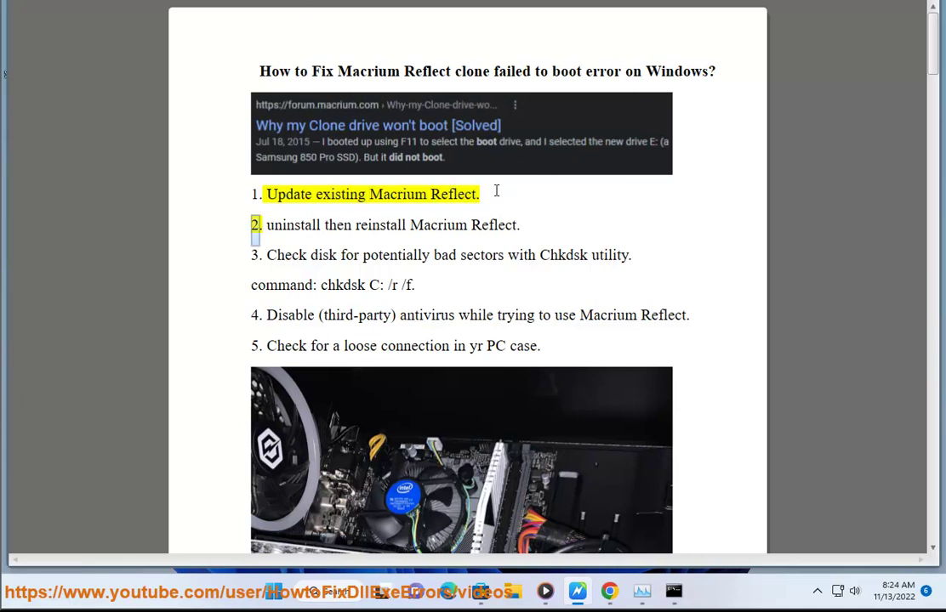
# - Copy "Macrium Reflect" from the document and search Google in Chrome for "LATEST Macrium Reflect", browse the results, and minimize the browser
pyautogui.moveTo(479, 197); pyautogui.dragTo(369, 196)
pyautogui.hotkey('ctrl', 'c')
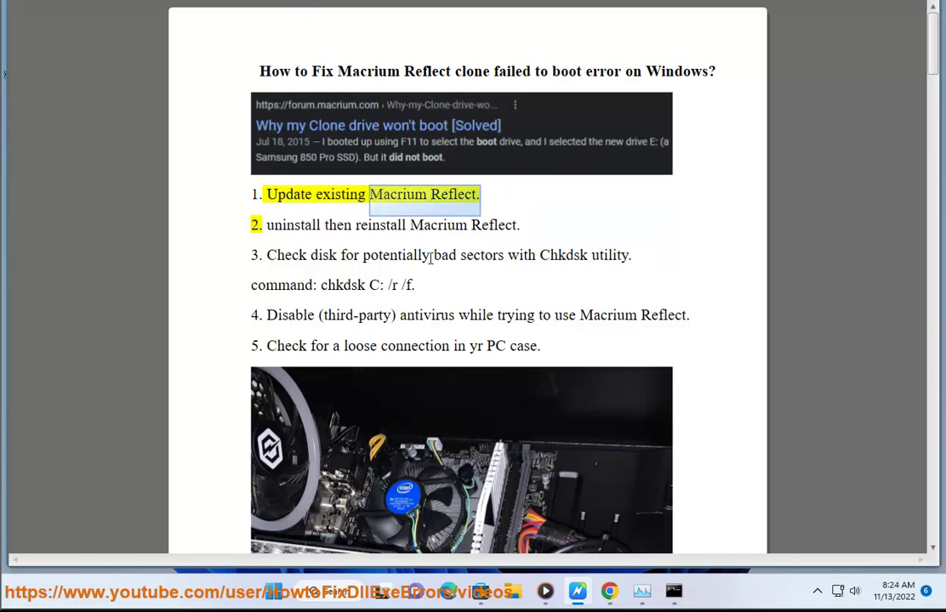
pyautogui.click(608, 590)
pyautogui.click(434, 98)
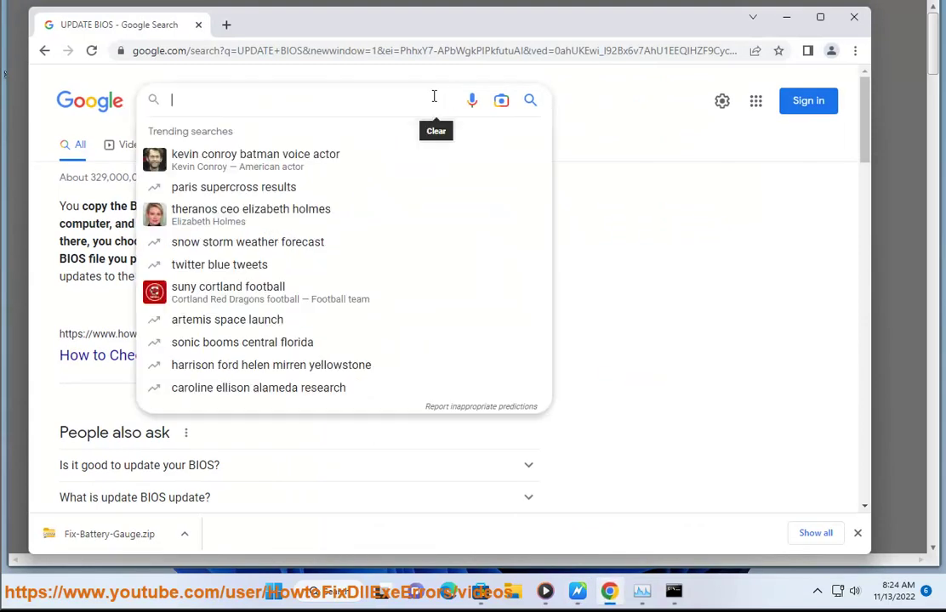
pyautogui.write('LATEST')
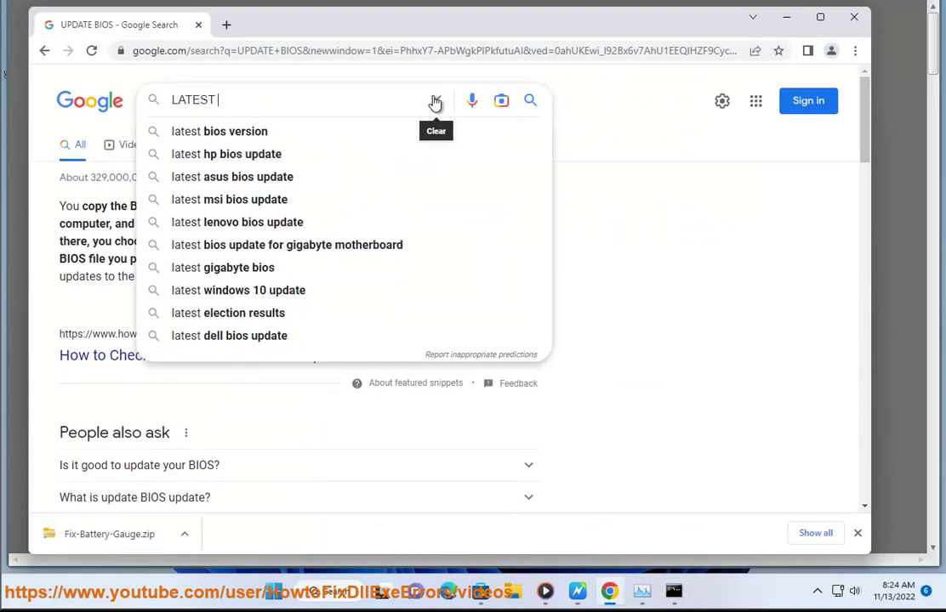
pyautogui.hotkey('ctrl', 'v')
pyautogui.press('BackSpace')
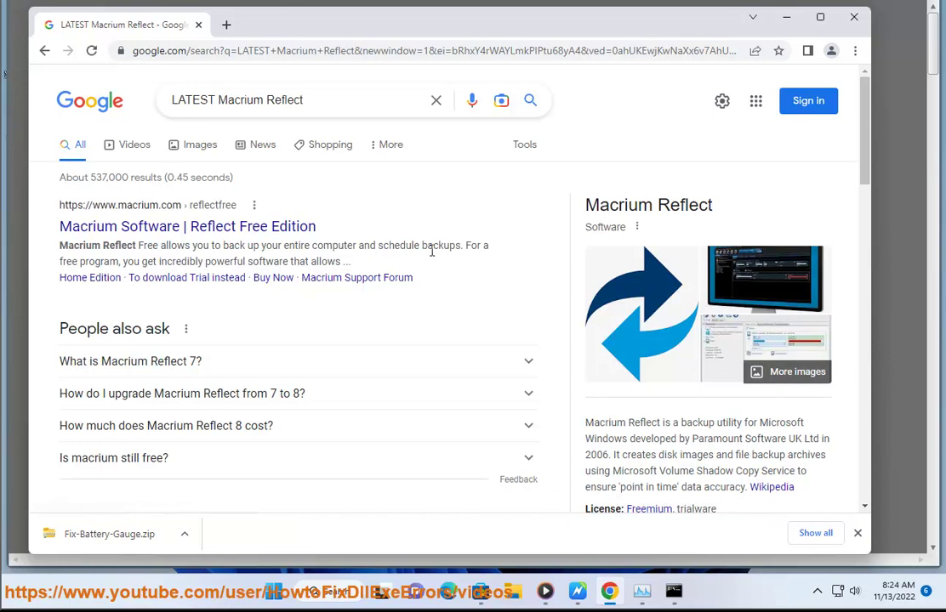
pyautogui.scroll(-2, 447, 324)
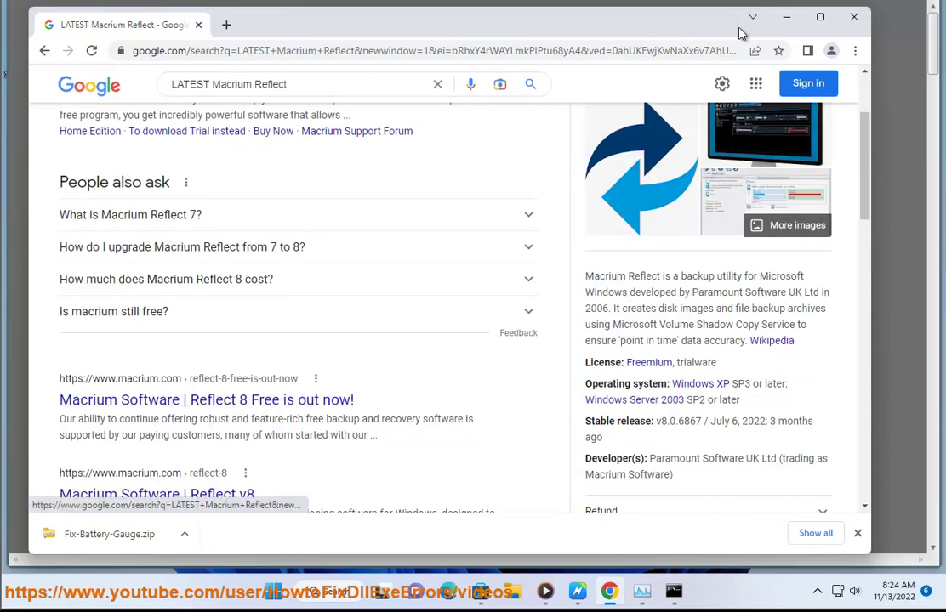
pyautogui.click(786, 17)
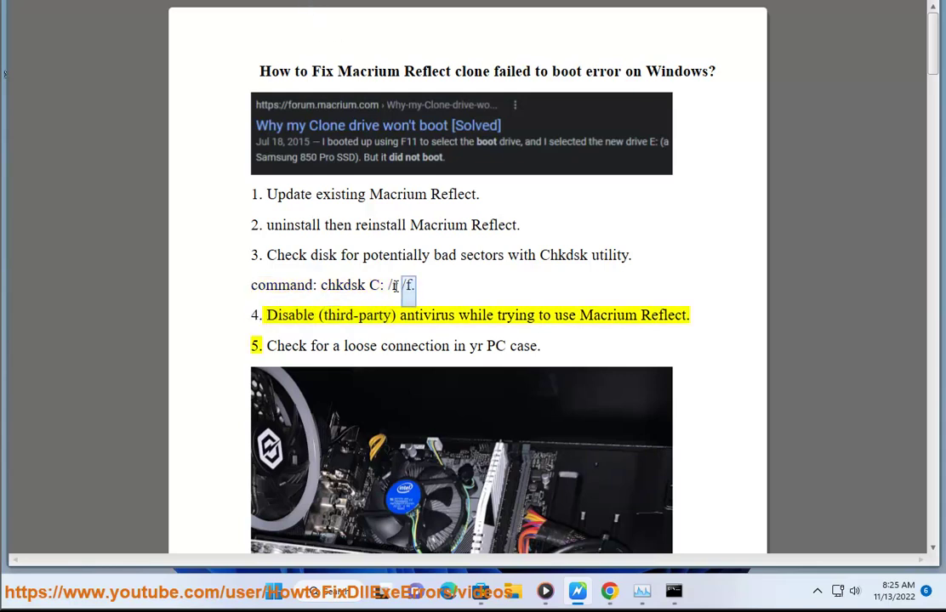
# - Select chkdsk in the document's disk check command and open Command Prompt as administrator
pyautogui.moveTo(396, 322); pyautogui.dragTo(320, 289)
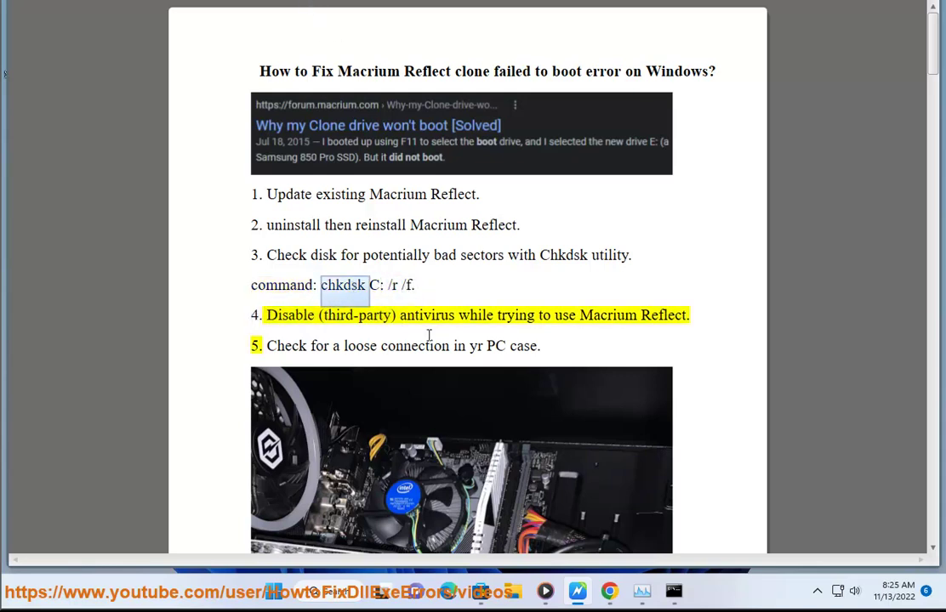
pyautogui.click(319, 599)
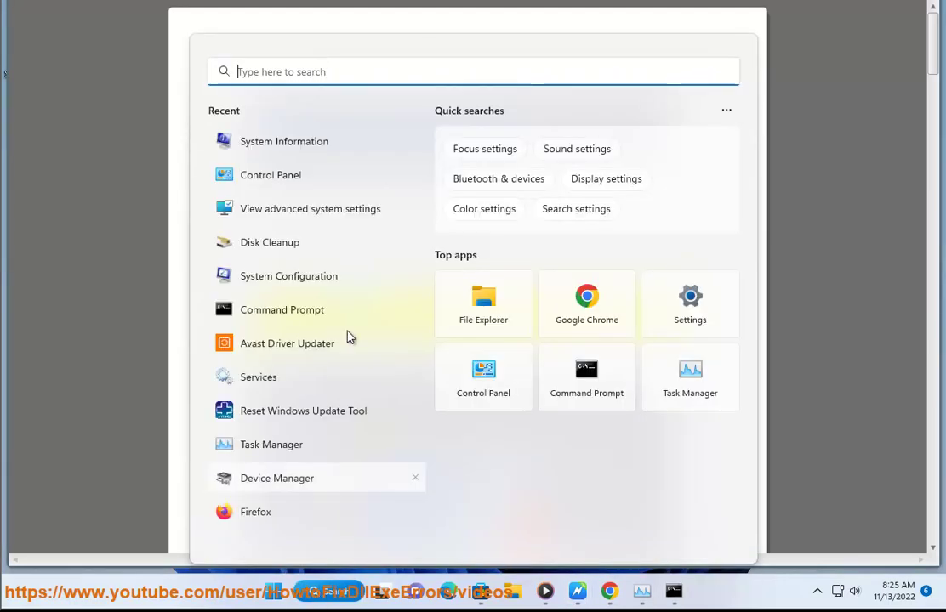
pyautogui.write('c')
pyautogui.click(432, 261)
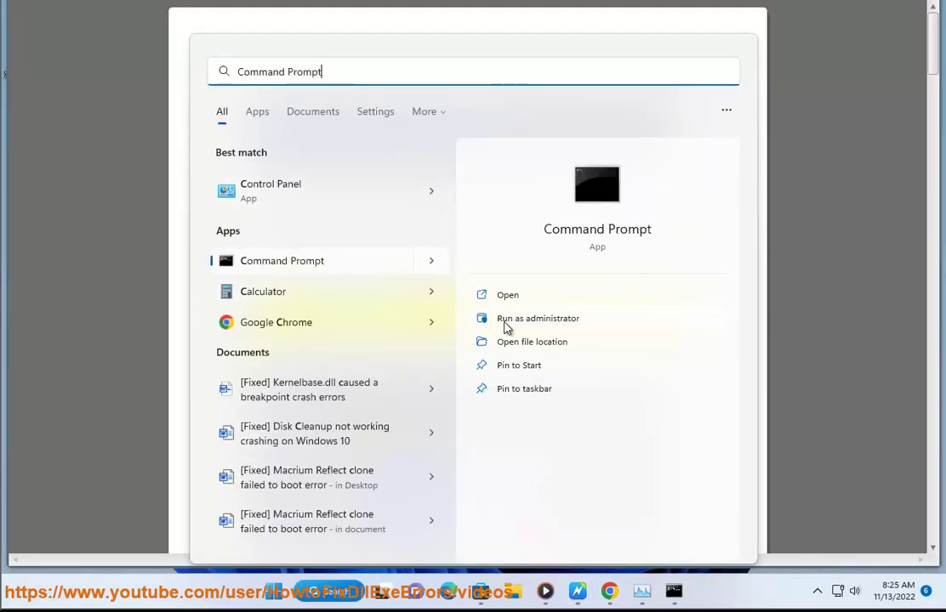
pyautogui.click(505, 319)
pyautogui.click(399, 381)
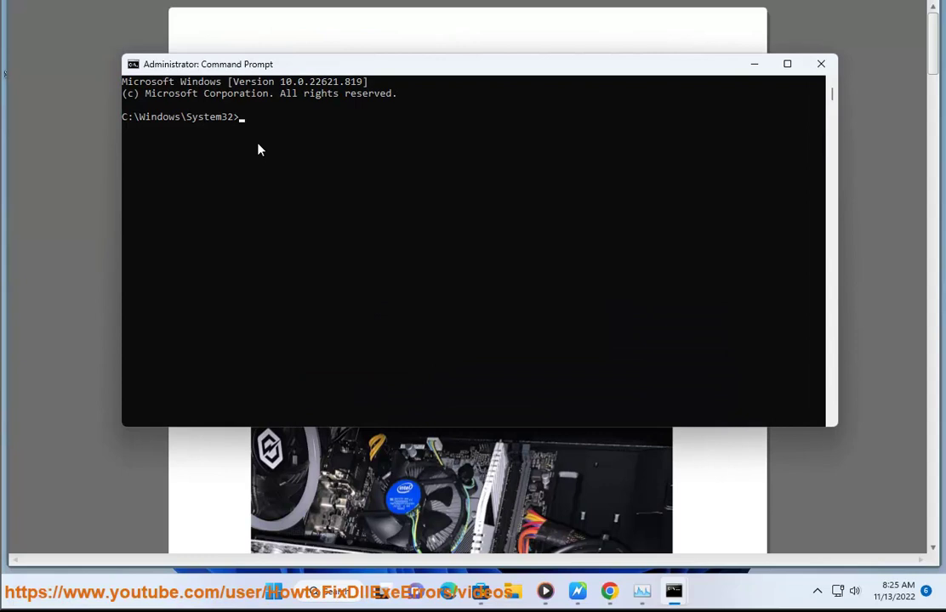
# - Enter chkdsk C: /R /F at the administrator prompt without running it, reposition the window, and dismiss it
pyautogui.write('chkdsk')
pyautogui.moveTo(360, 70); pyautogui.dragTo(790, 95)
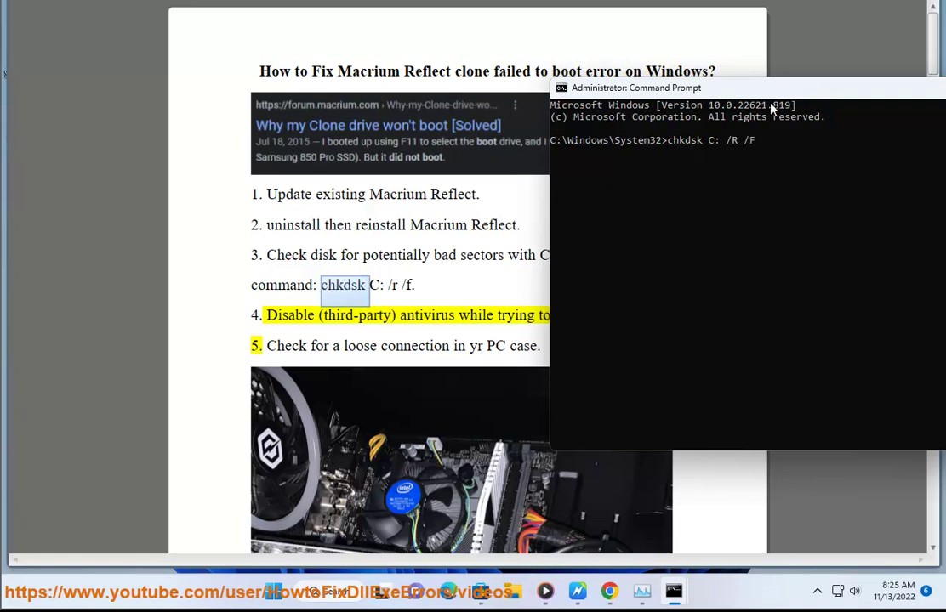
pyautogui.moveTo(772, 106); pyautogui.dragTo(461, 111)
pyautogui.click(906, 104)
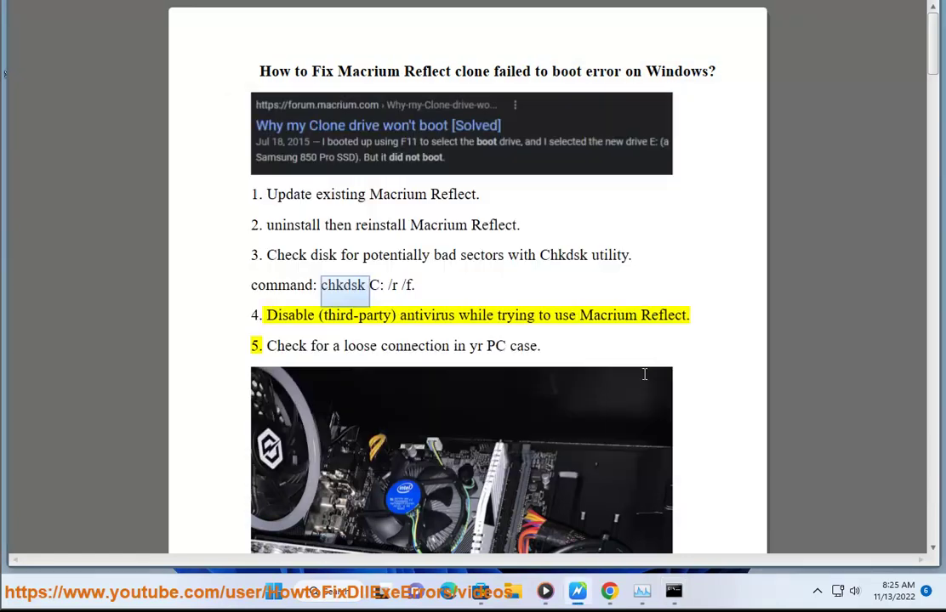
# - Select BIOS in the document's boot order item and search Google in Chrome for "ERNTER BIOS"
pyautogui.click(444, 281)
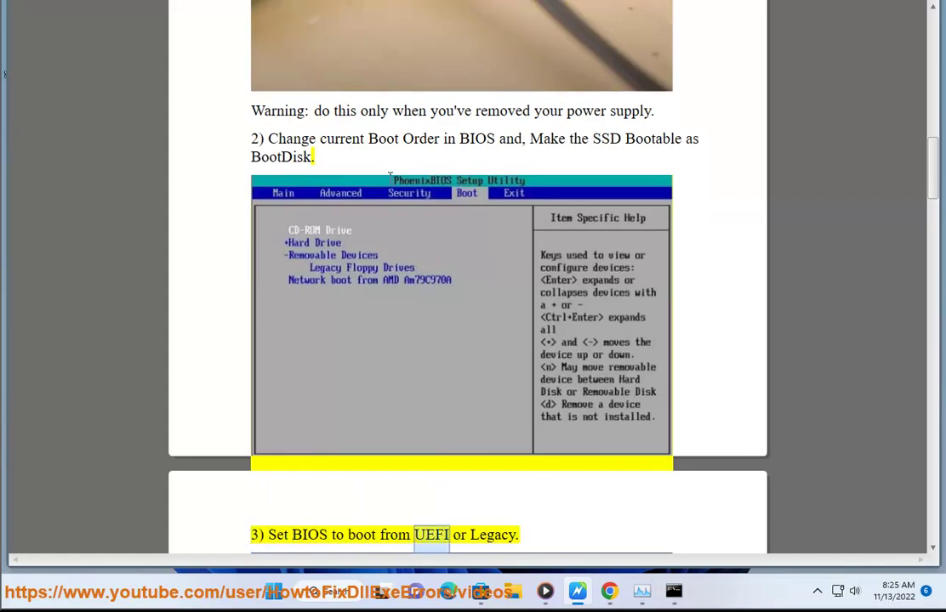
pyautogui.click(472, 139)
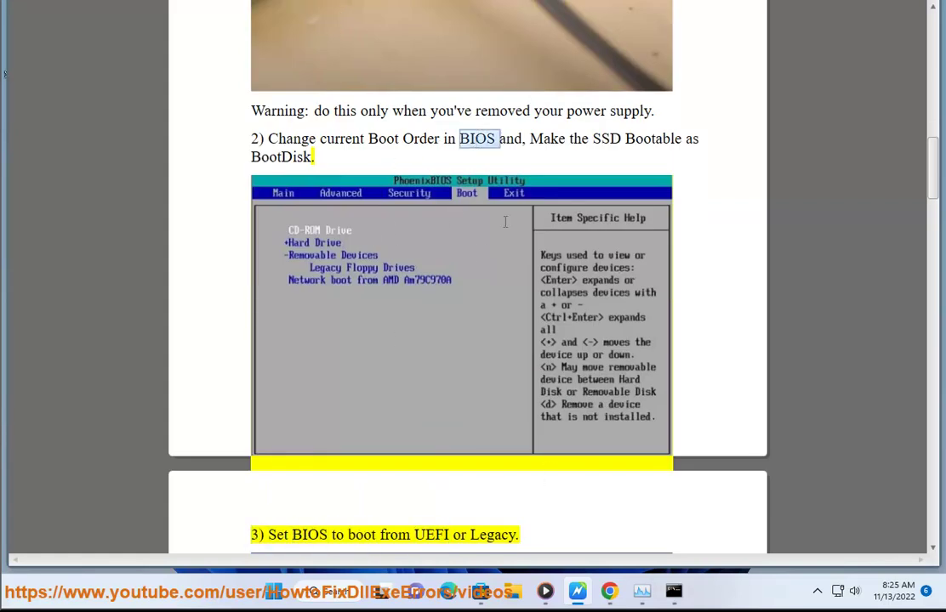
pyautogui.click(609, 591)
pyautogui.moveTo(293, 84); pyautogui.dragTo(91, 85)
pyautogui.write('ERN')
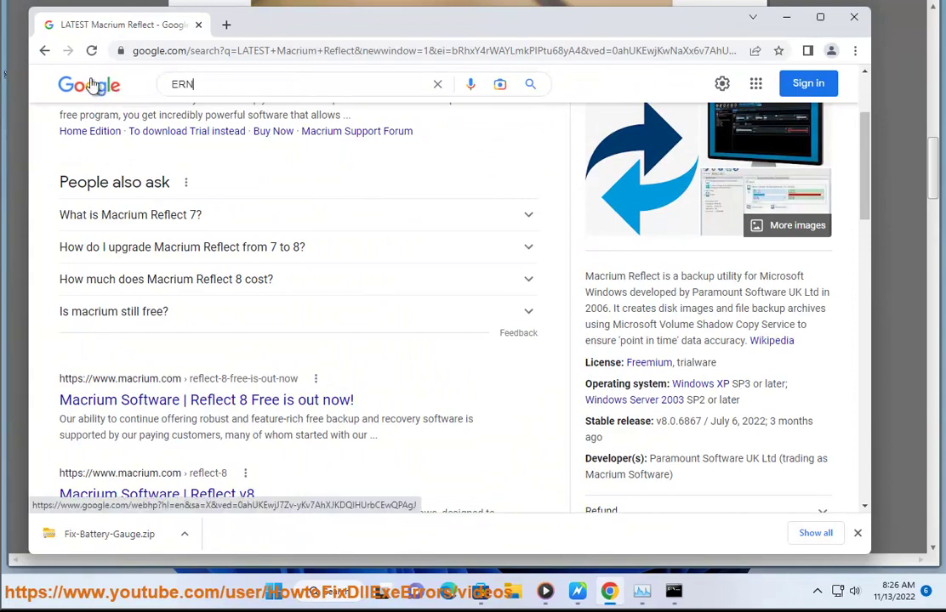
pyautogui.write('TER BIOS')
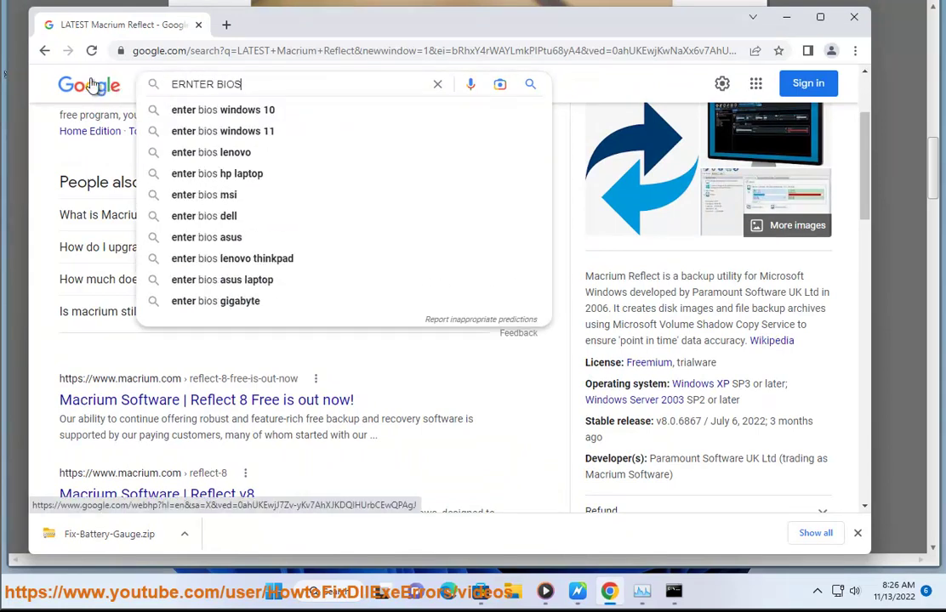
pyautogui.press('Return')
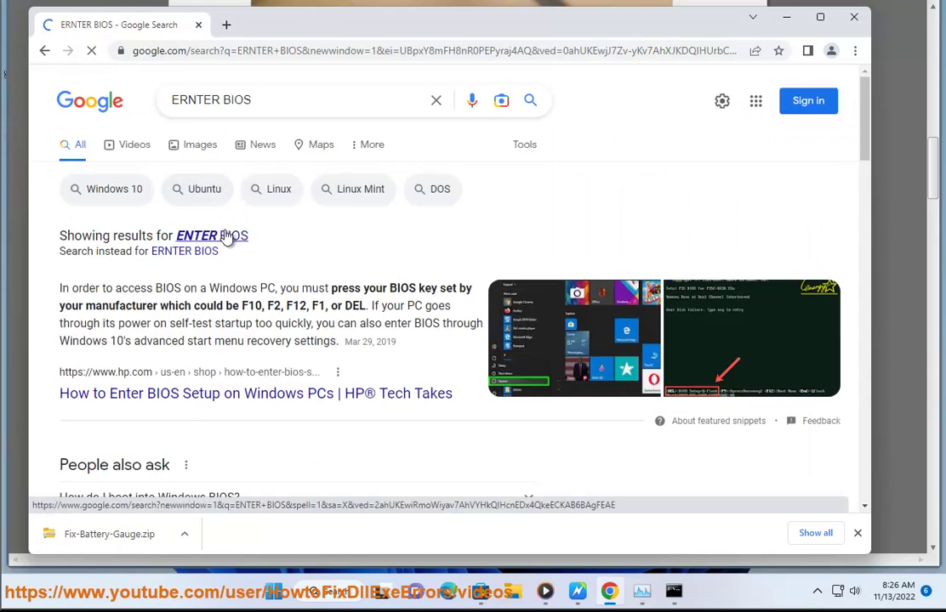
# - Switch to the corrected search "ENTER BIOS", highlight the BIOS keys in the featured answer, and return to the document
pyautogui.click(228, 236)
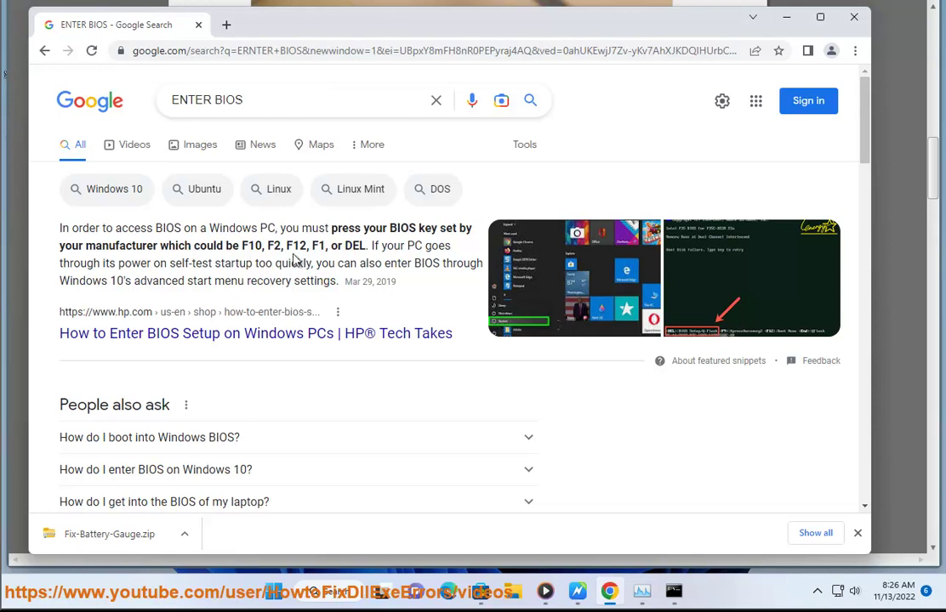
pyautogui.moveTo(338, 246); pyautogui.dragTo(231, 246)
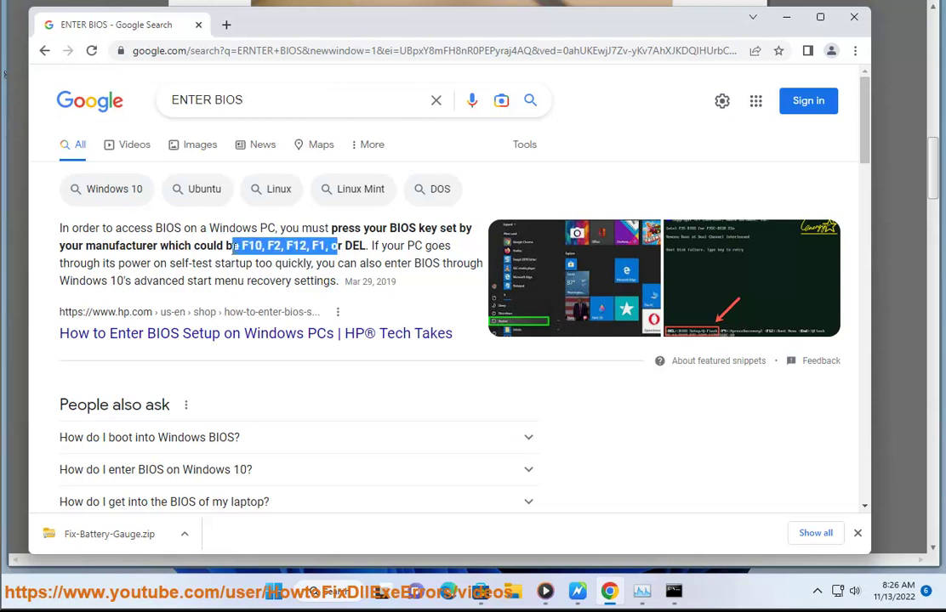
pyautogui.click(786, 17)
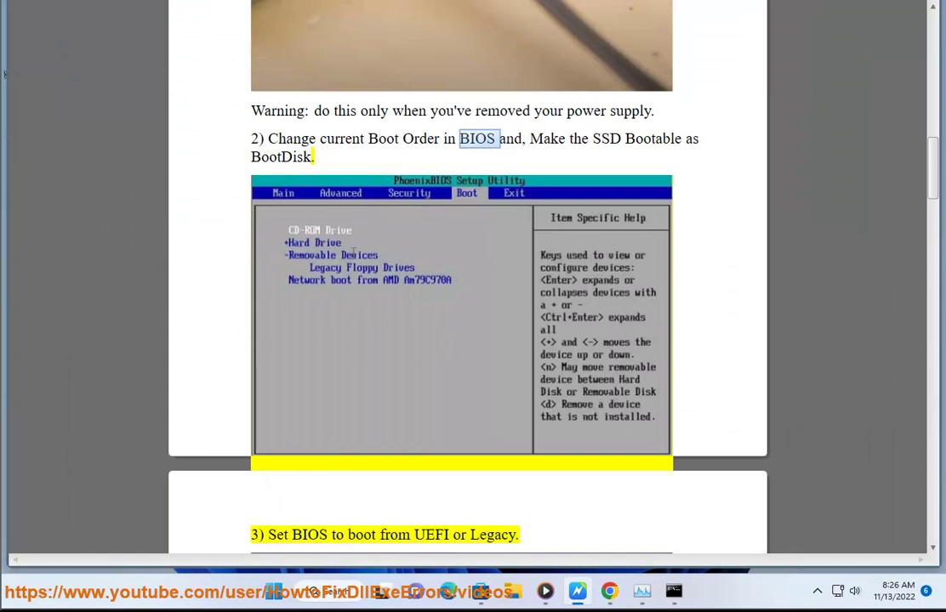
# - Switch to the open administrator Command Prompt, clear the sfc /scannow entry, and run DISKPART
pyautogui.scroll(-3, 535, 302)
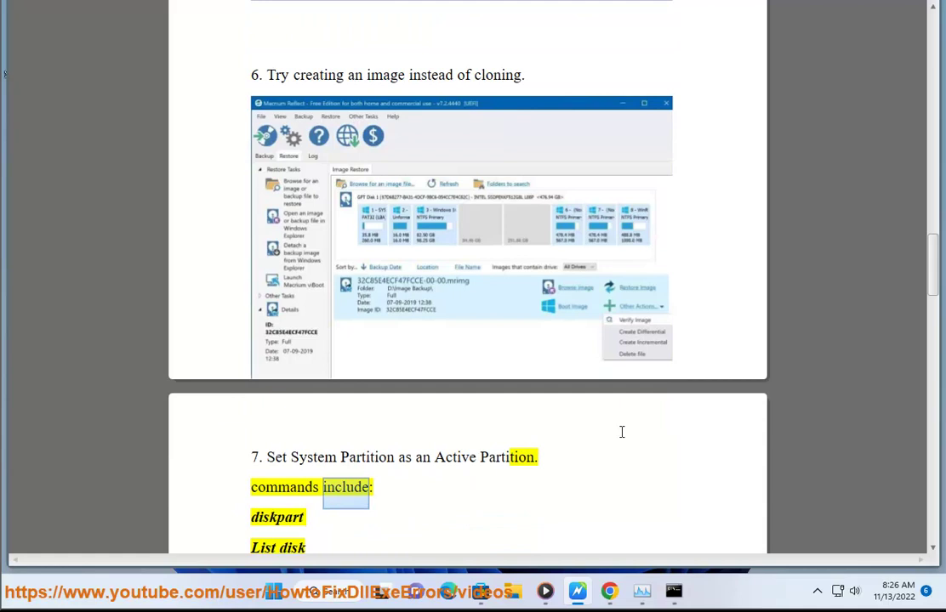
pyautogui.click(673, 590)
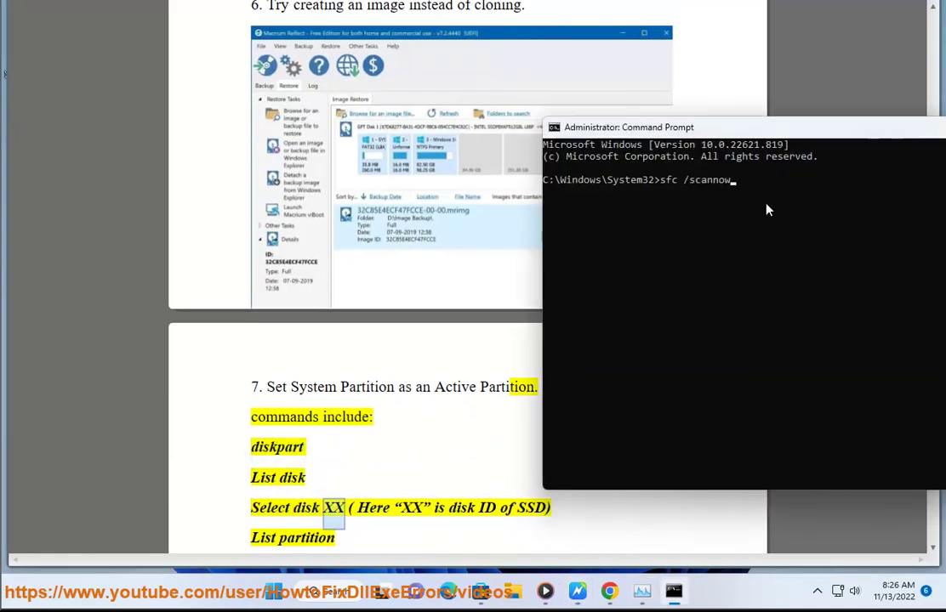
pyautogui.press('Escape')
pyautogui.write('DI')
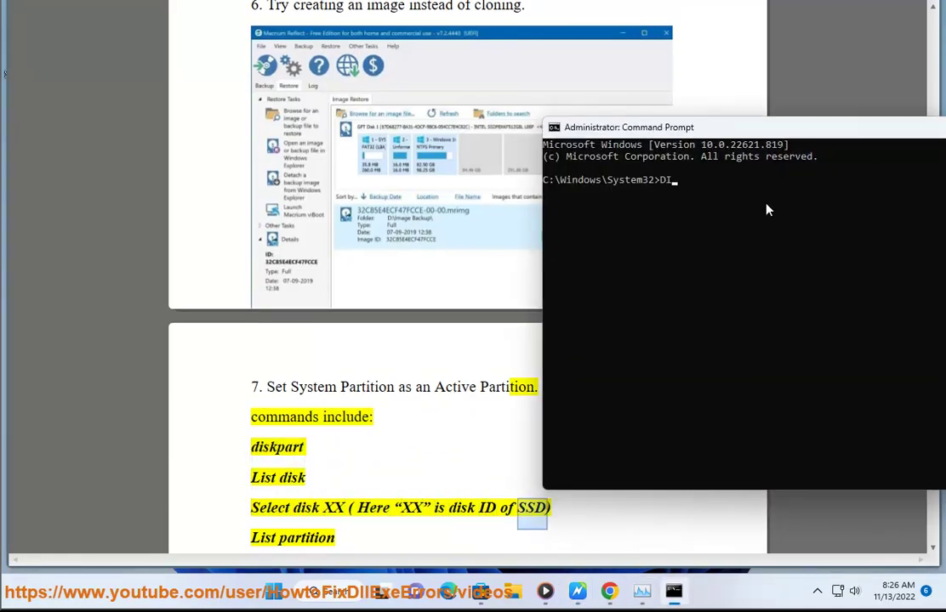
pyautogui.write('SKPART')
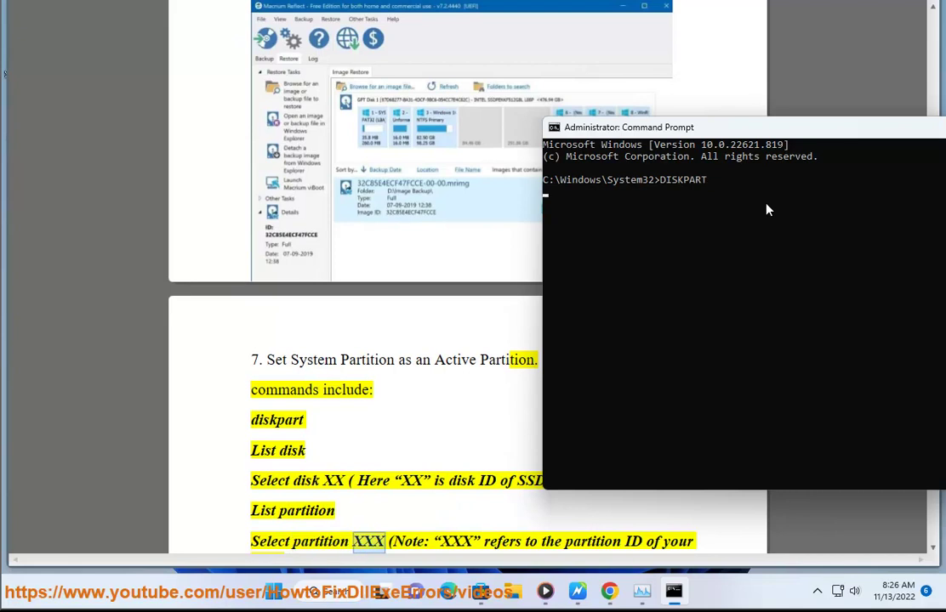
pyautogui.press('Return')
# - Copy the List disk command from the document and run it in DiskPart
pyautogui.click(446, 432)
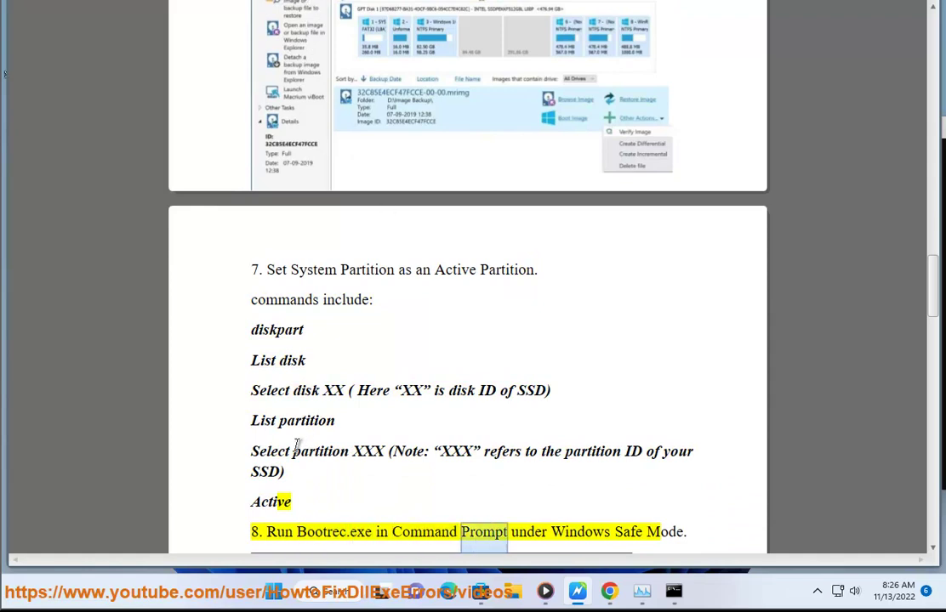
pyautogui.tripleClick(297, 360)
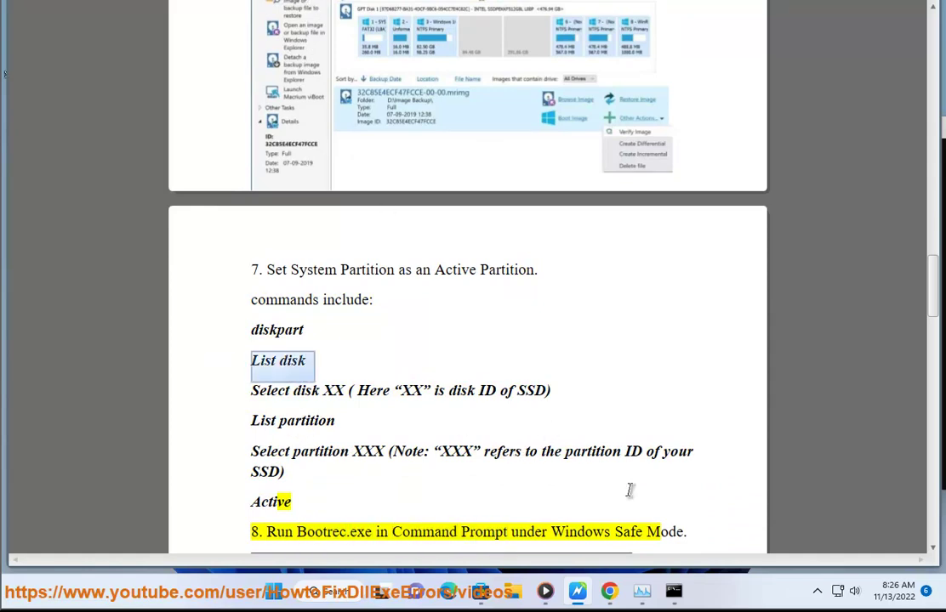
pyautogui.click(674, 591)
pyautogui.rightClick(617, 272)
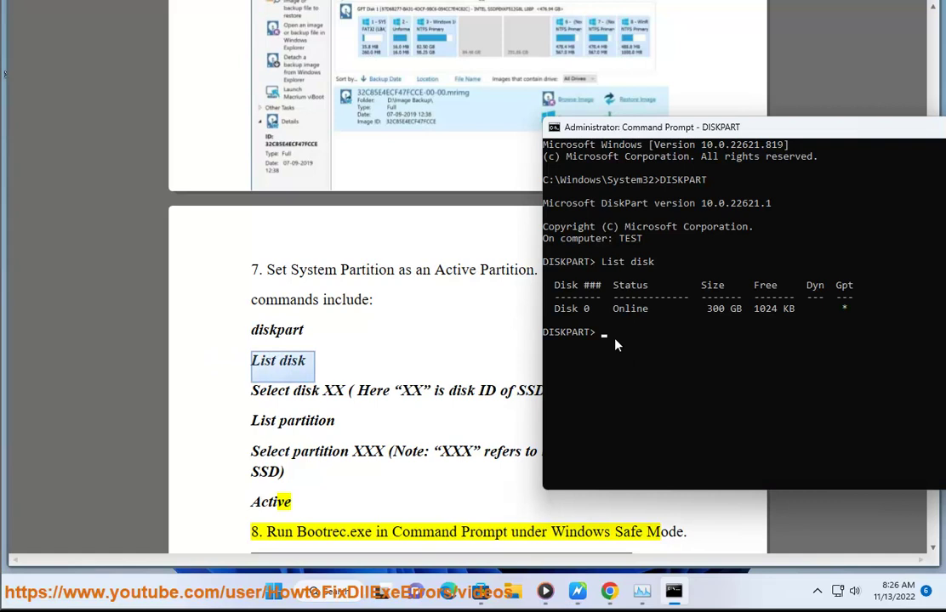
# - Run SELECT DISK 0 in DiskPart and return to the document's command list
pyautogui.write('SELECT DISK 0')
pyautogui.press('Return')
pyautogui.moveTo(736, 355); pyautogui.dragTo(414, 391)
pyautogui.click(414, 391)
# - Copy the List partition command from the document and try to paste it into DiskPart
pyautogui.moveTo(328, 429); pyautogui.dragTo(249, 420)
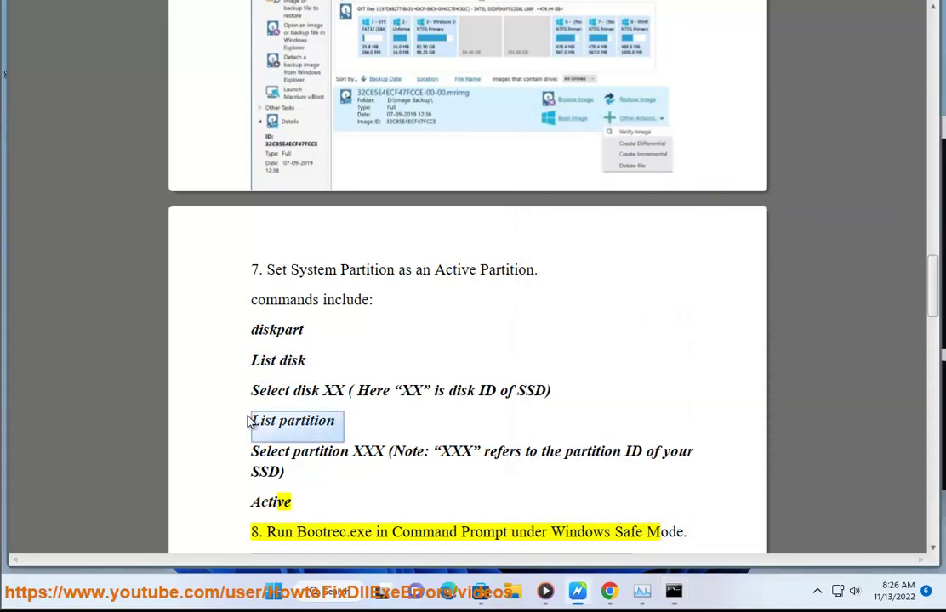
pyautogui.rightClick(313, 417)
pyautogui.click(358, 367)
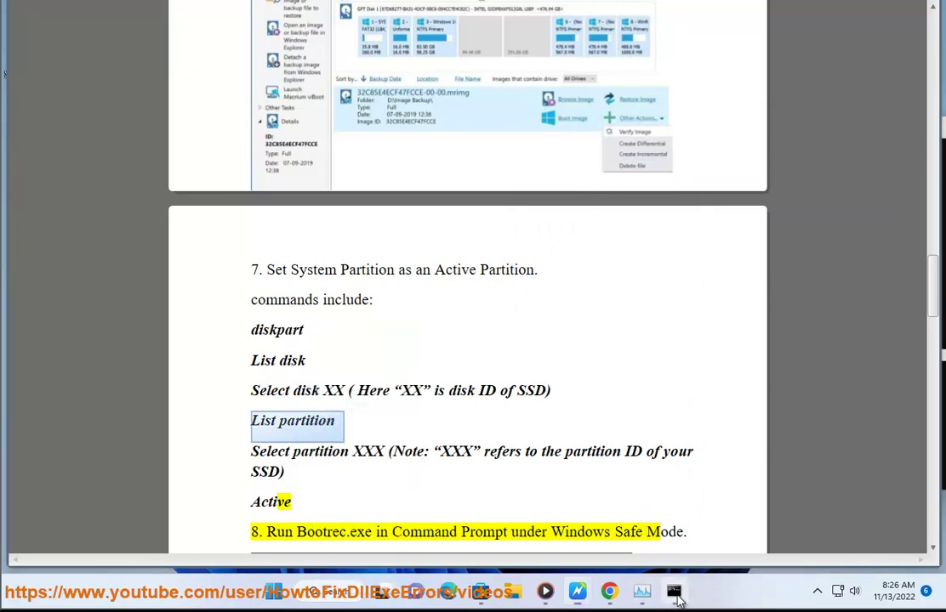
pyautogui.click(674, 593)
pyautogui.rightClick(634, 392)
pyautogui.rightClick(614, 389)
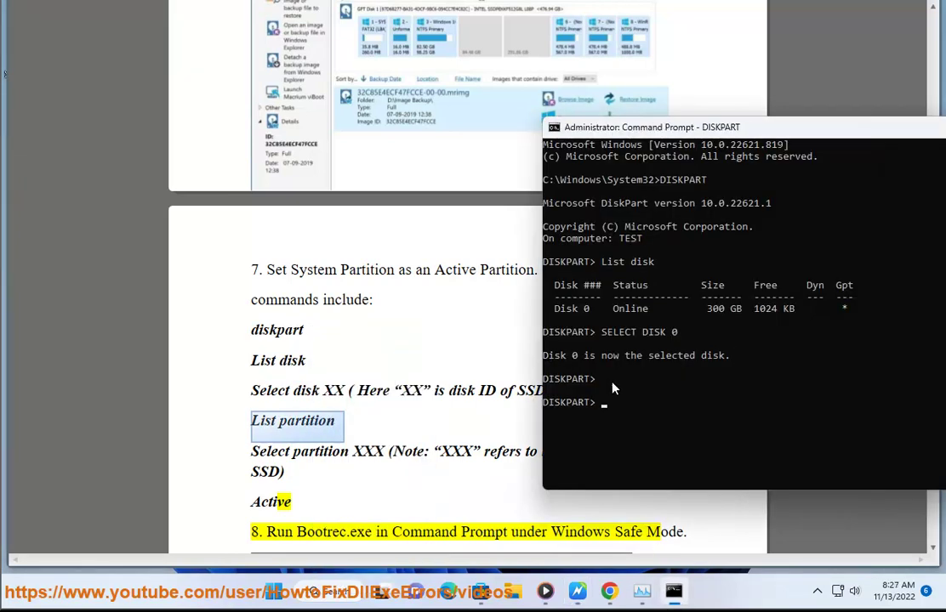
# - Run LIST partition in DiskPart, taking the word "partition" from the document
pyautogui.write('LIST')
pyautogui.click(673, 592)
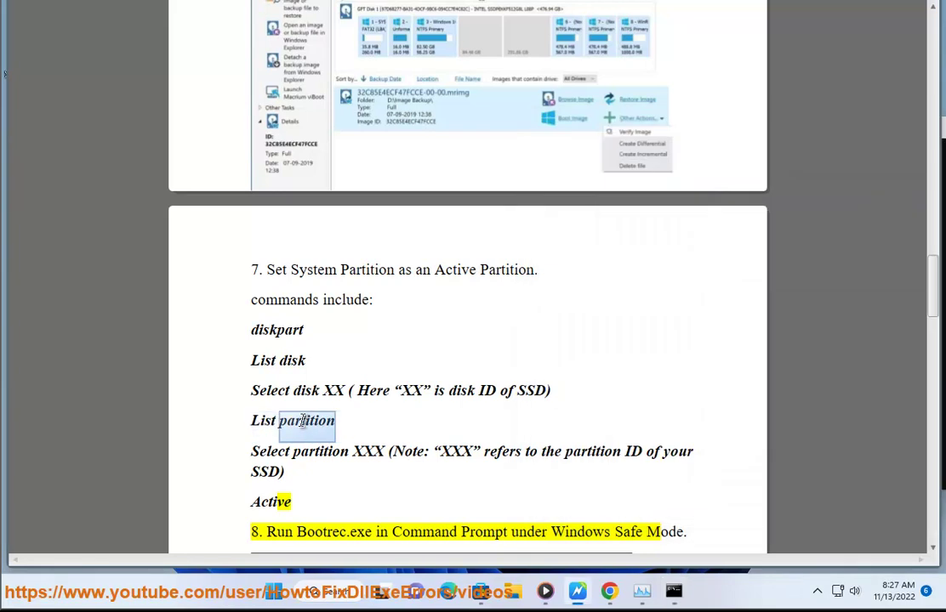
pyautogui.click(673, 591)
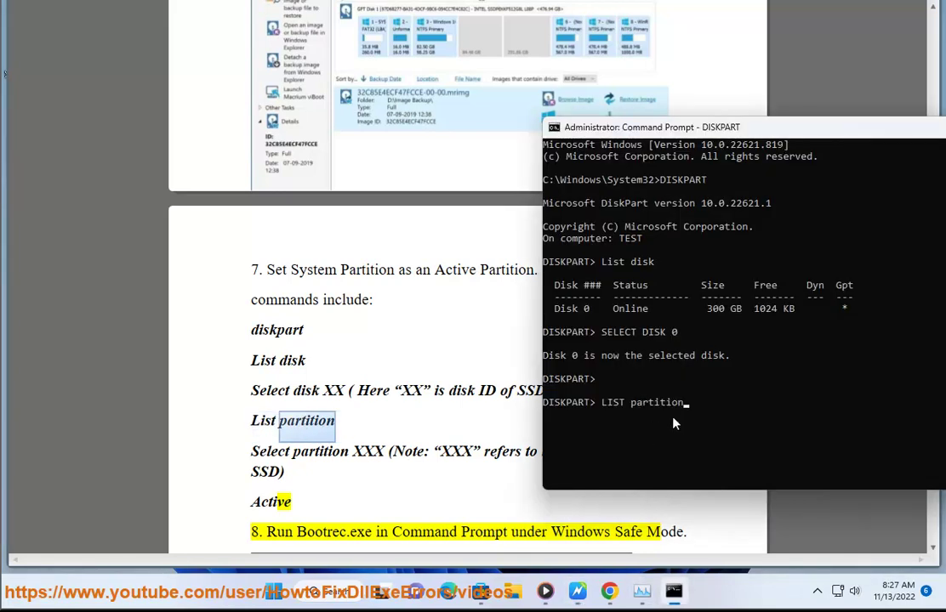
pyautogui.press('Return')
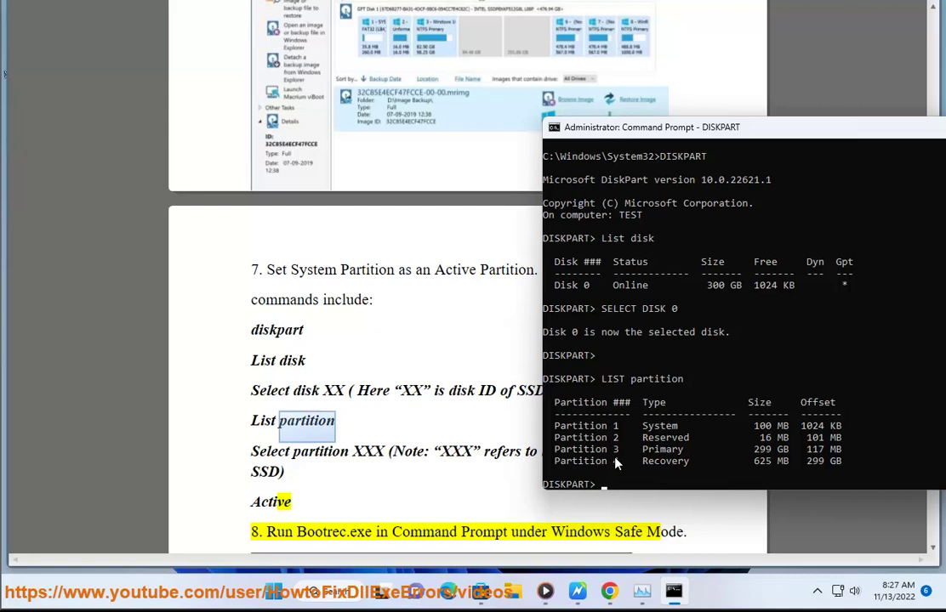
# - Select the "Select partition XXX" command in the document and read on to the Bootrec.exe item
pyautogui.click(364, 449)
pyautogui.moveTo(388, 451); pyautogui.dragTo(251, 451)
pyautogui.scroll(-1, 538, 471)
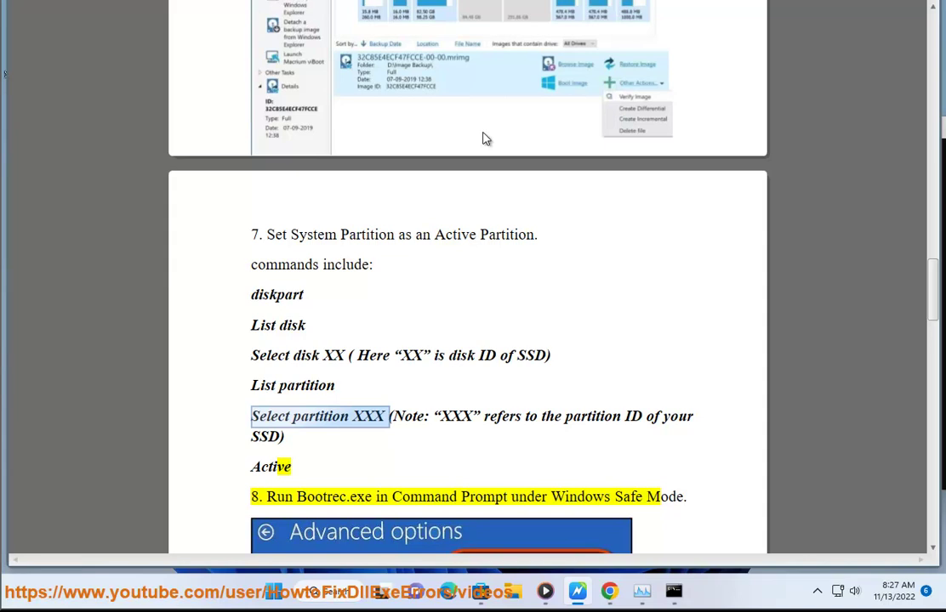
pyautogui.scroll(-3, 610, 302)
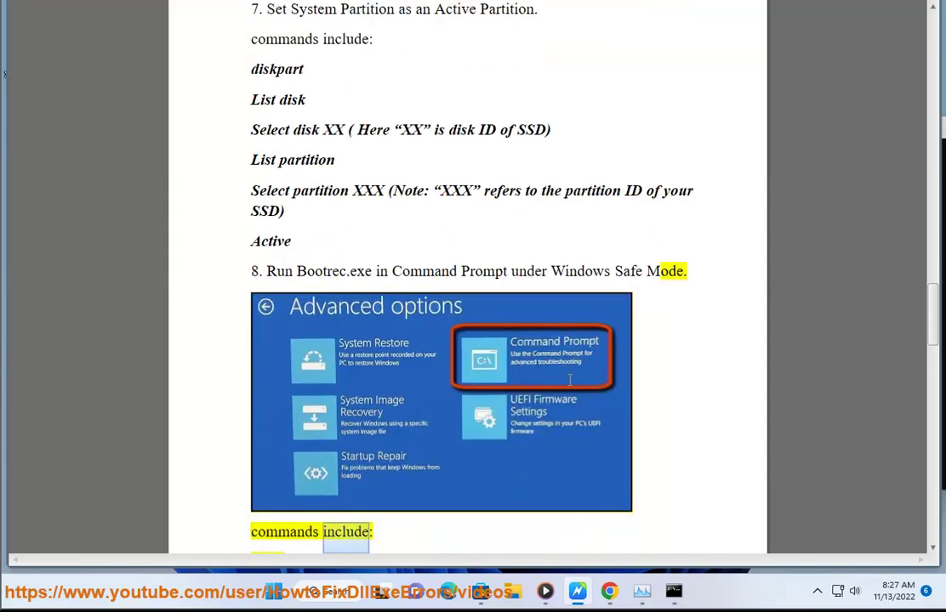
# - Search Windows for "MSC" and open System Configuration
pyautogui.scroll(-1, 570, 379)
pyautogui.click(330, 589)
pyautogui.write('MS')
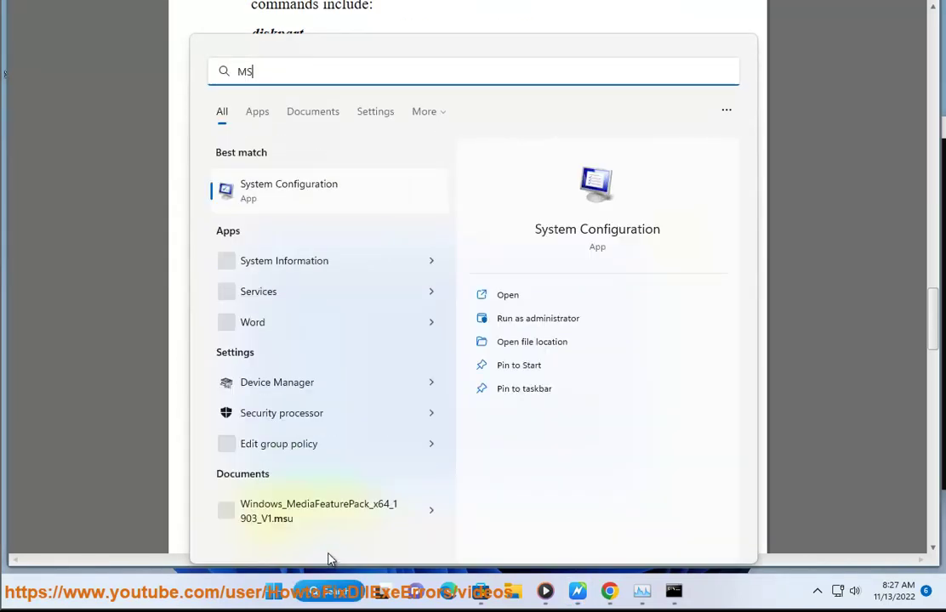
pyautogui.write('C')
pyautogui.click(283, 194)
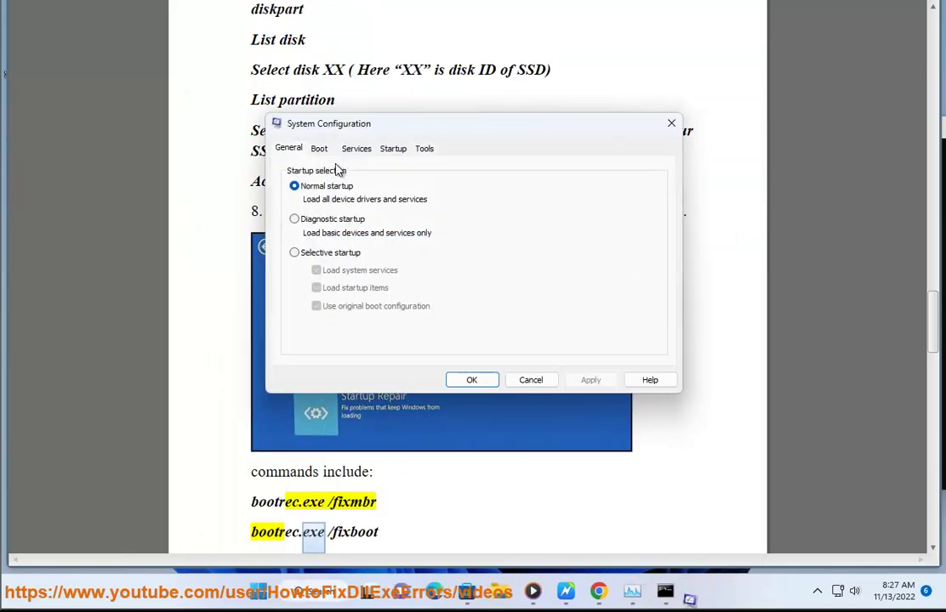
# - Toggle the Safe boot option in System Configuration's boot settings and accept the dialog
pyautogui.click(319, 148)
pyautogui.click(297, 289)
pyautogui.click(298, 289)
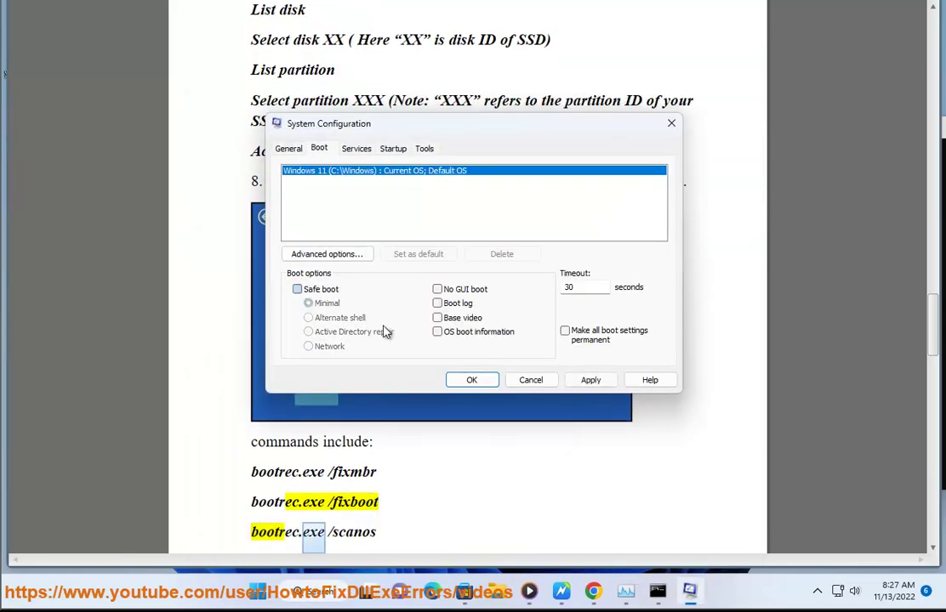
pyautogui.click(297, 289)
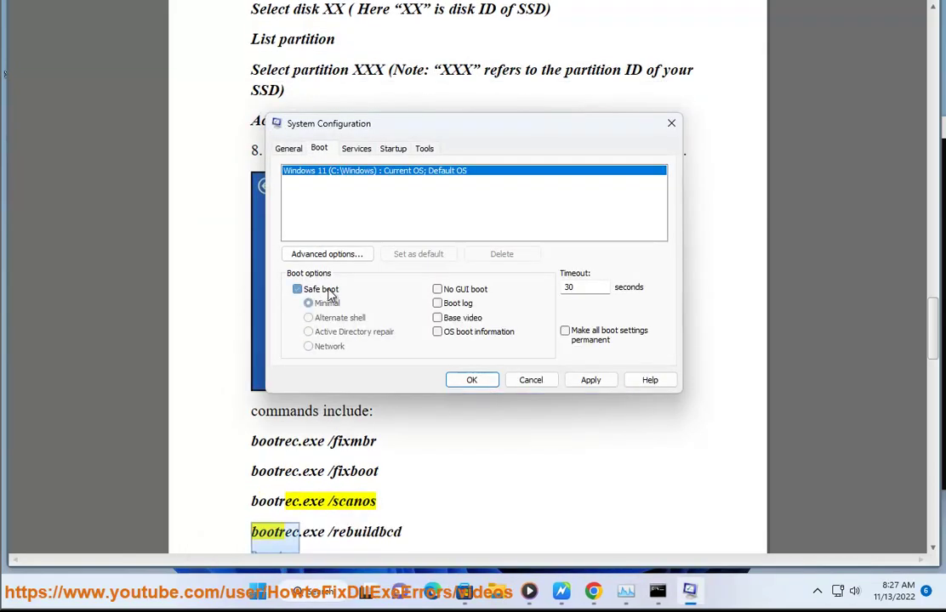
pyautogui.click(472, 380)
# - Look ahead to item 9 in the document, return to item 8 and copy the words "Windows Safe Mode"
pyautogui.scroll(-5, 535, 464)
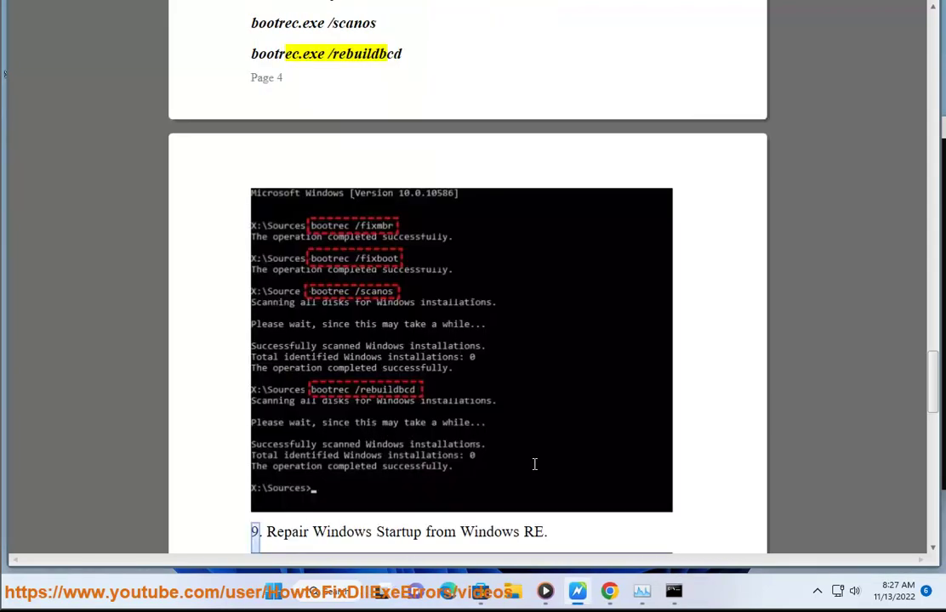
pyautogui.scroll(-4, 540, 357)
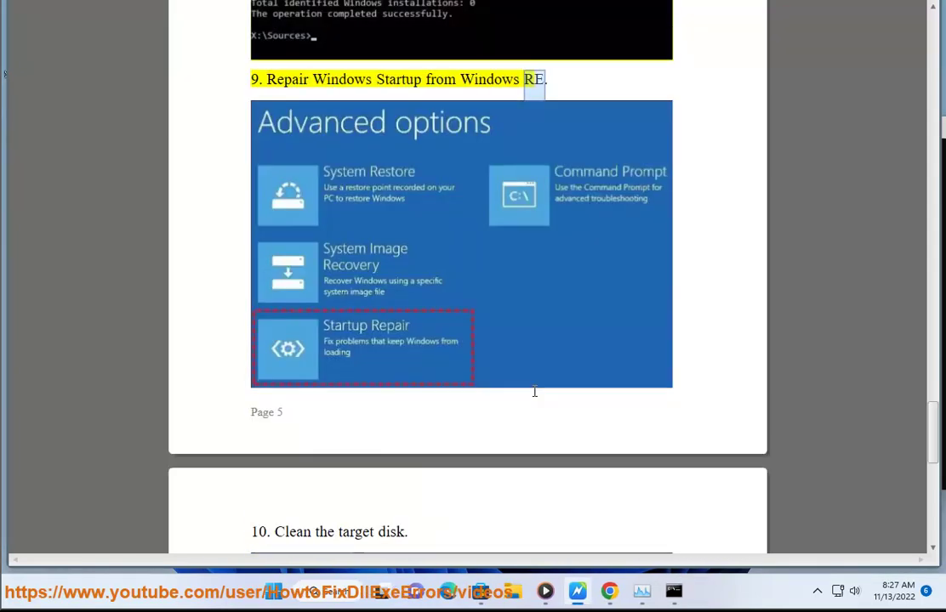
pyautogui.scroll(8, 537, 387)
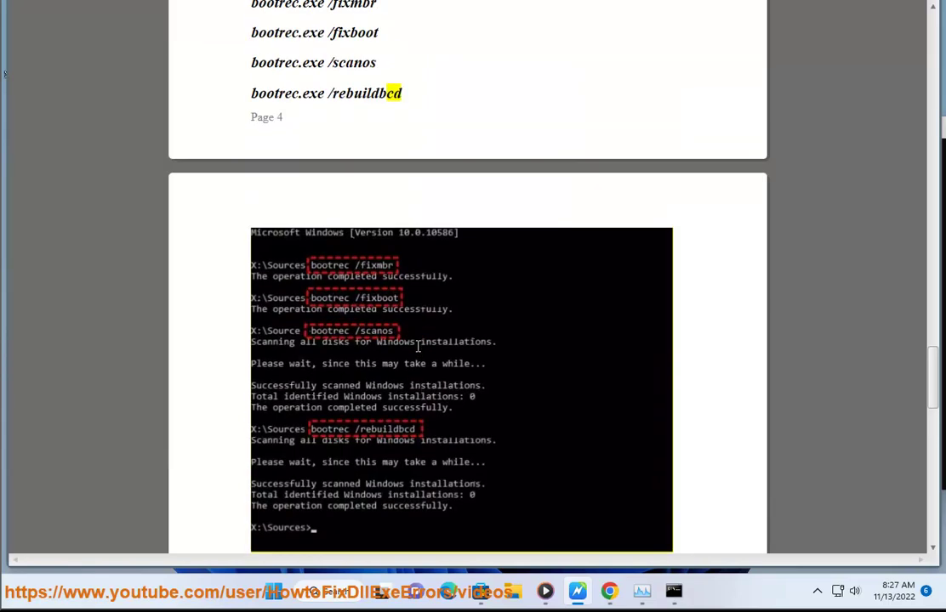
pyautogui.scroll(2, 474, 147)
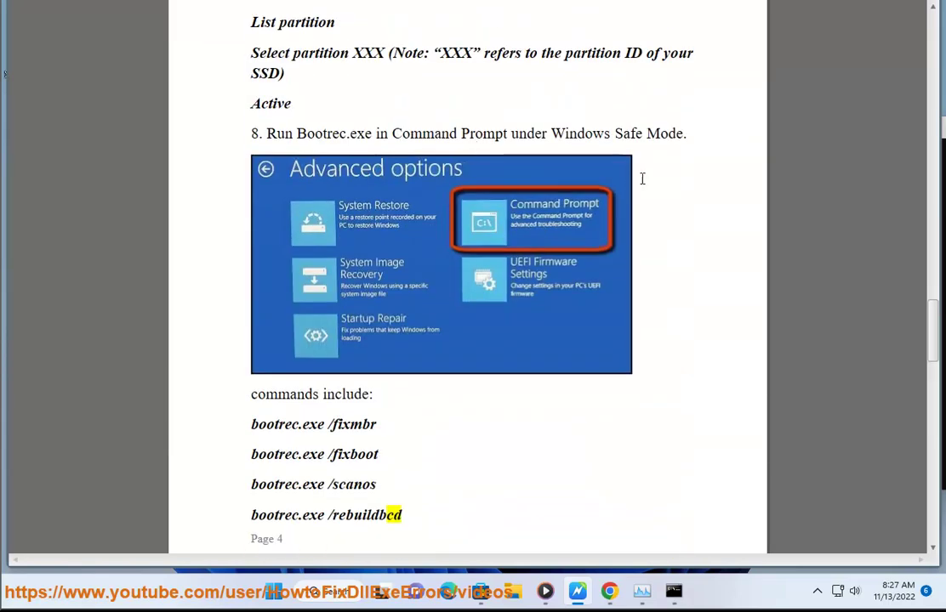
pyautogui.moveTo(679, 133); pyautogui.dragTo(555, 138)
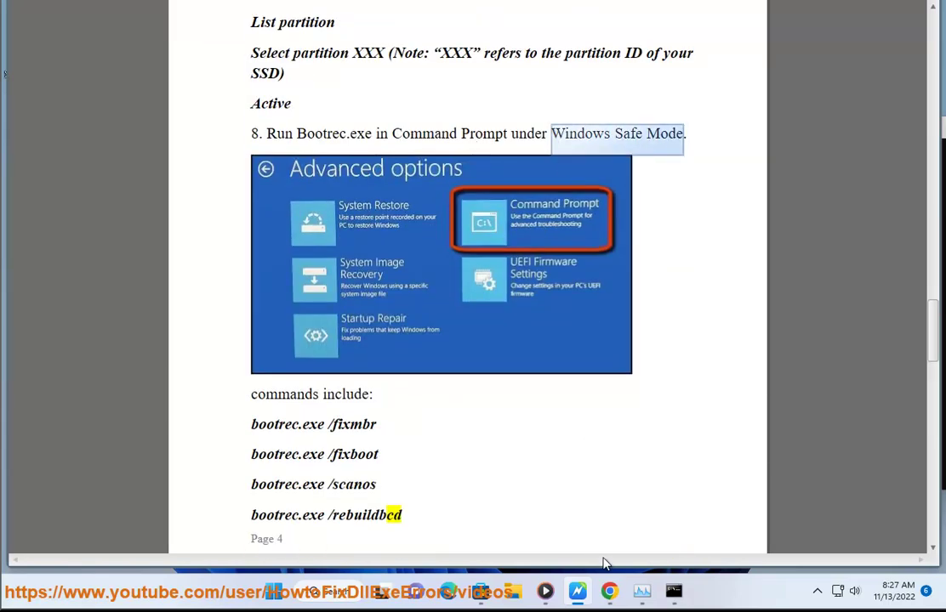
# - Switch to Chrome, search Google for "ADVANED Windows Safe Mode" and use the corrected query "ADVANCED Windows Safe Mode"
pyautogui.click(609, 591)
pyautogui.tripleClick(275, 114)
pyautogui.write('A')
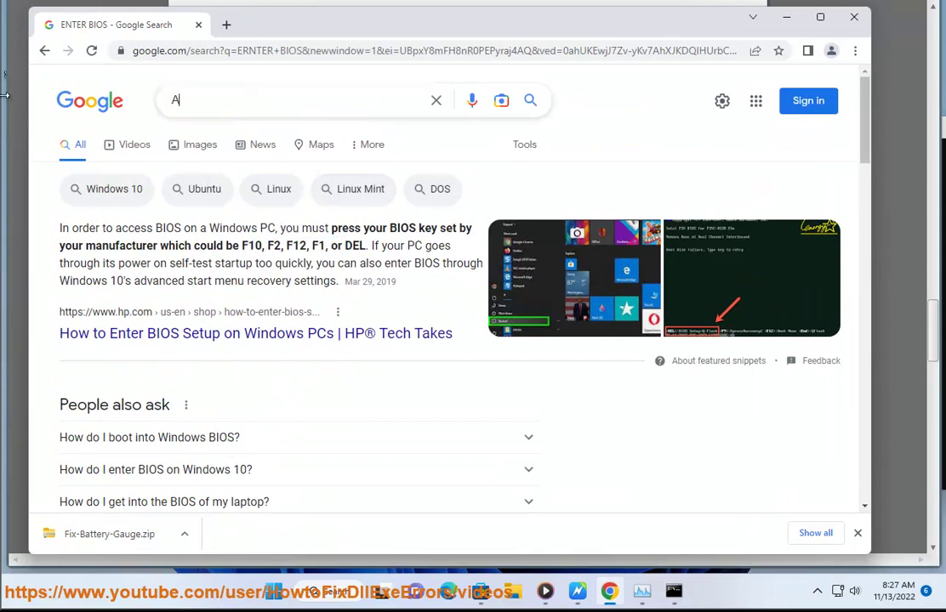
pyautogui.write('DVANED')
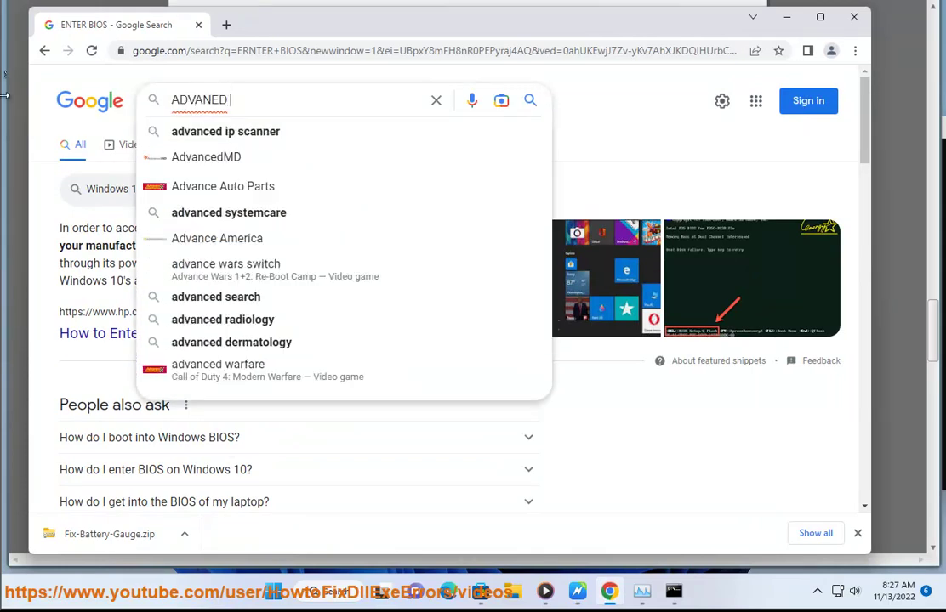
pyautogui.hotkey('ctrl', 'v')
pyautogui.press('Return')
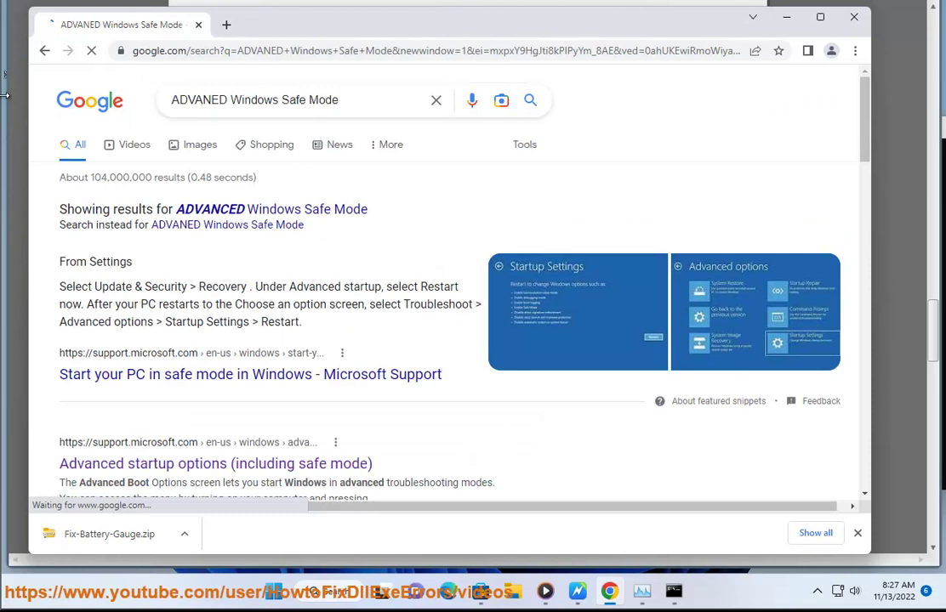
pyautogui.click(289, 209)
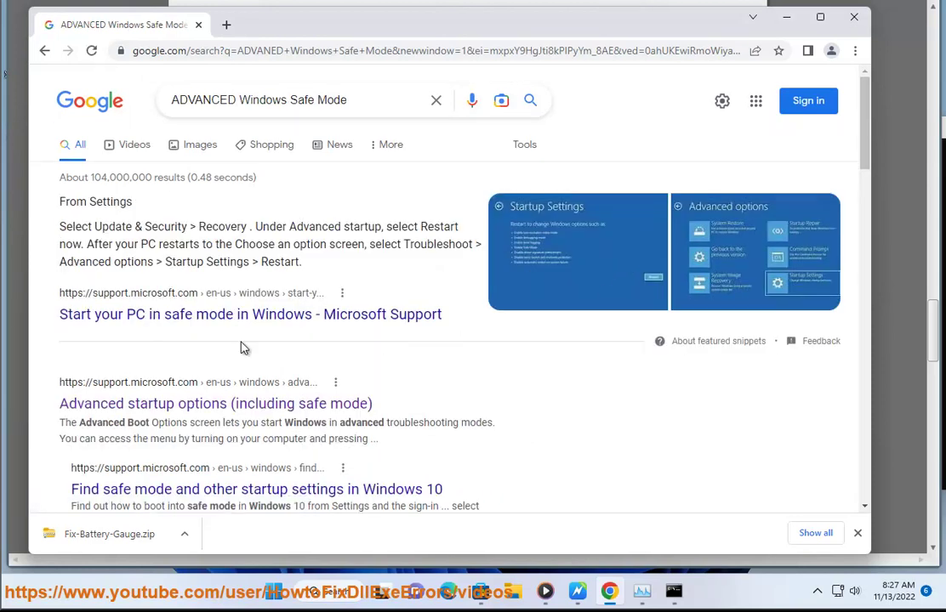
# - Highlight the Microsoft Support results about safe mode, clear the highlight and return to the document
pyautogui.moveTo(382, 456); pyautogui.dragTo(23, 302)
pyautogui.click(523, 375)
pyautogui.click(577, 591)
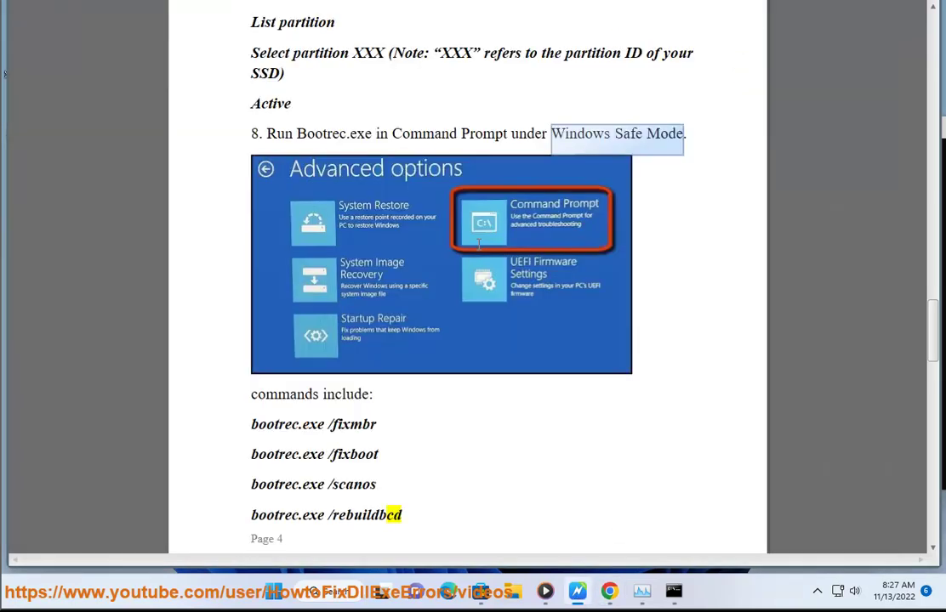
# - Examine the Bootrec example, the Startup Repair item and the DiskPart commands for cleaning the target disk
pyautogui.scroll(-5, 452, 310)
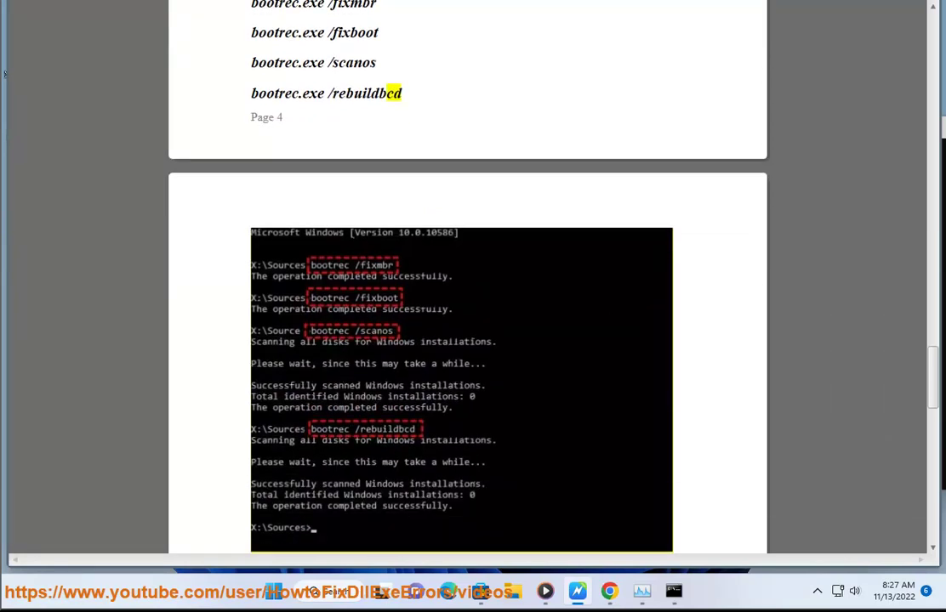
pyautogui.scroll(-4, 468, 341)
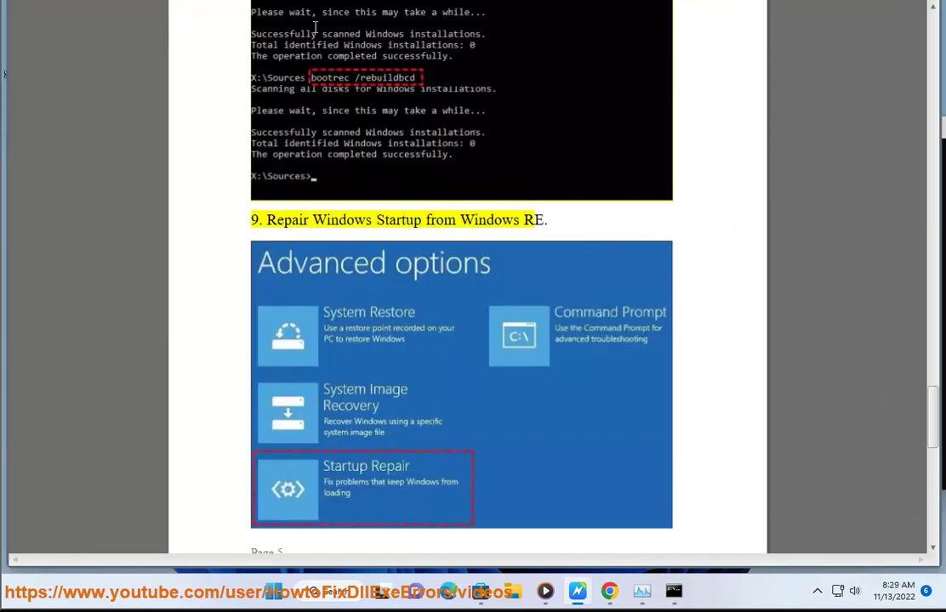
pyautogui.scroll(-3, 373, 438)
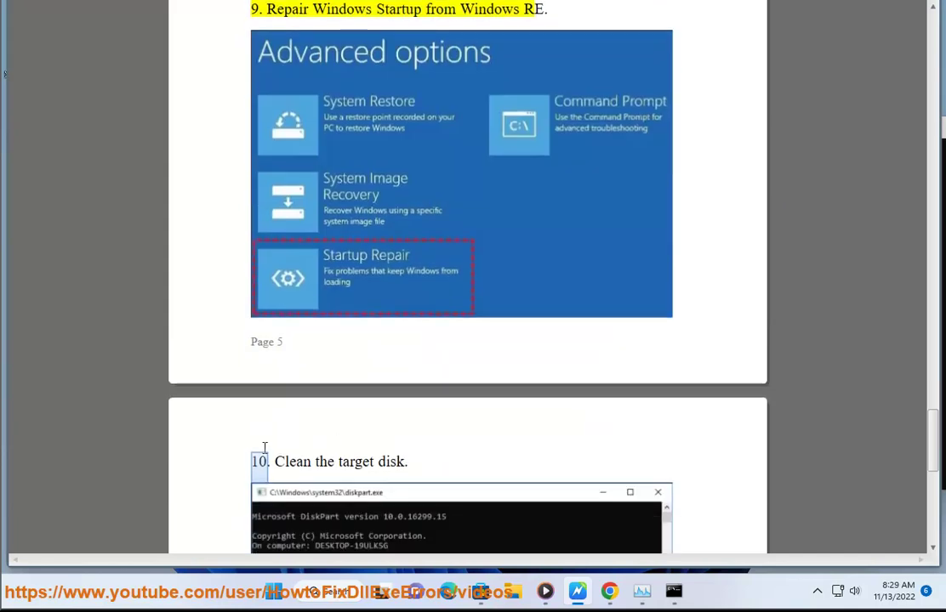
pyautogui.scroll(-3, 310, 442)
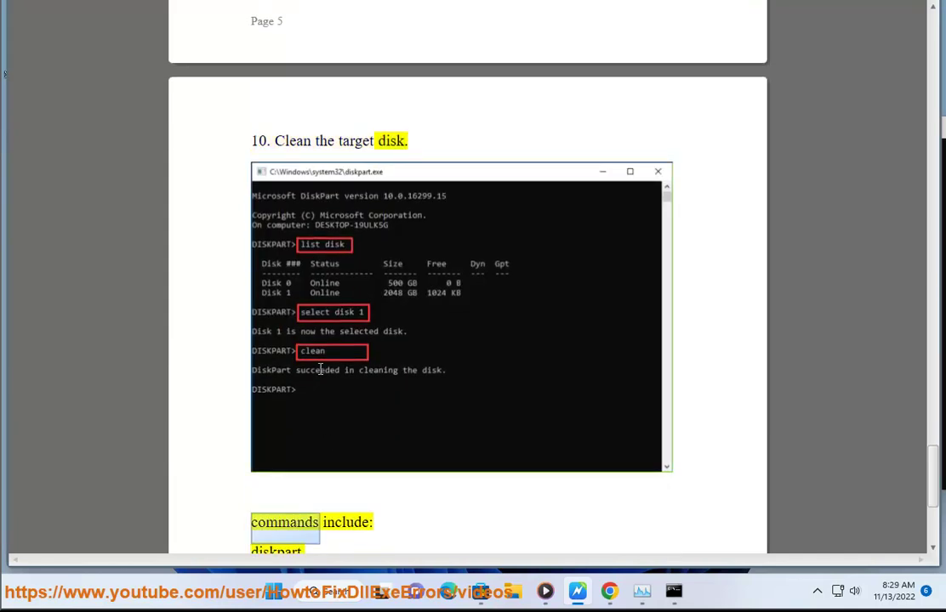
pyautogui.scroll(-1, 325, 390)
pyautogui.scroll(-1, 439, 439)
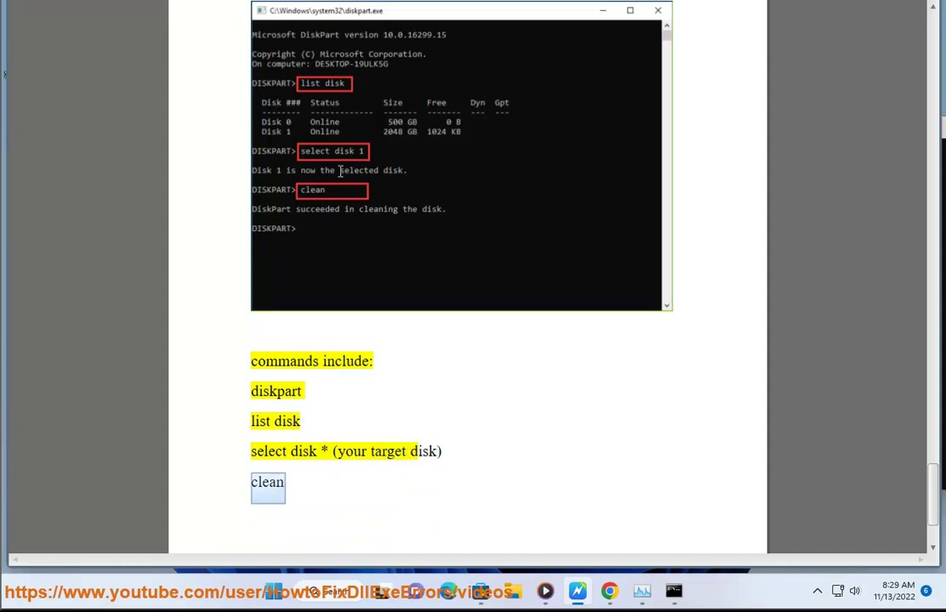
pyautogui.scroll(1, 367, 281)
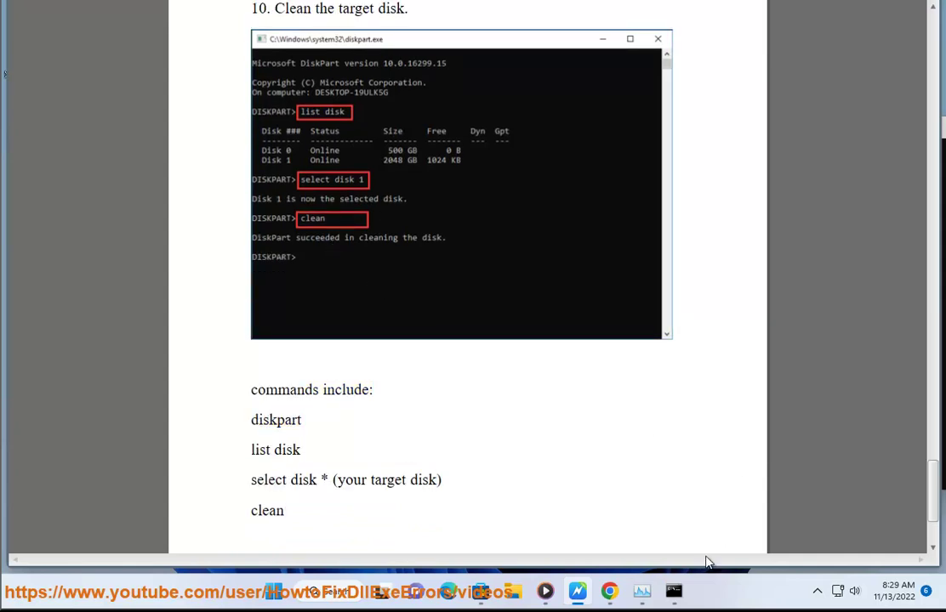
# - Switch to the Command Prompt window and run LIST DISK in DiskPart
pyautogui.click(674, 591)
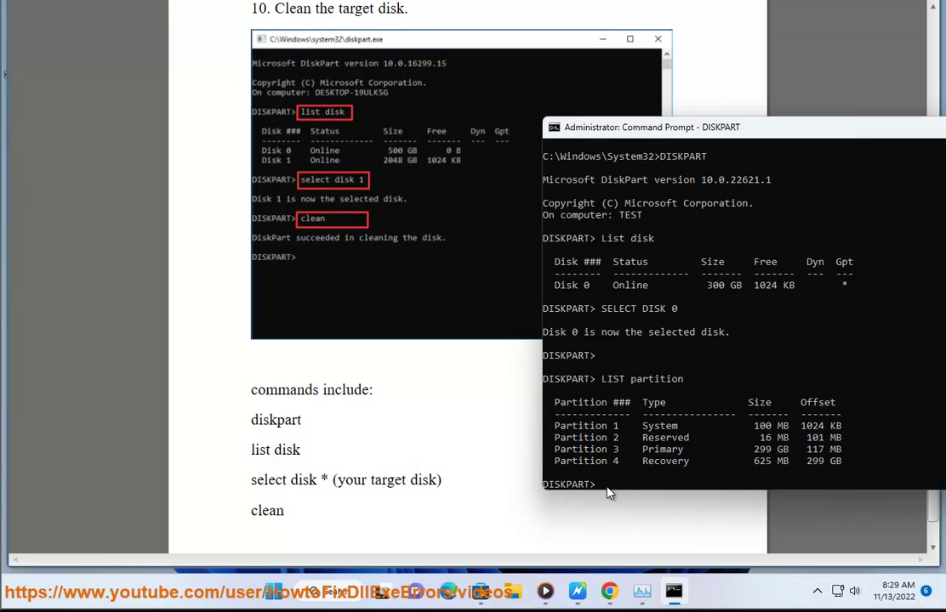
pyautogui.write('LIST DISK')
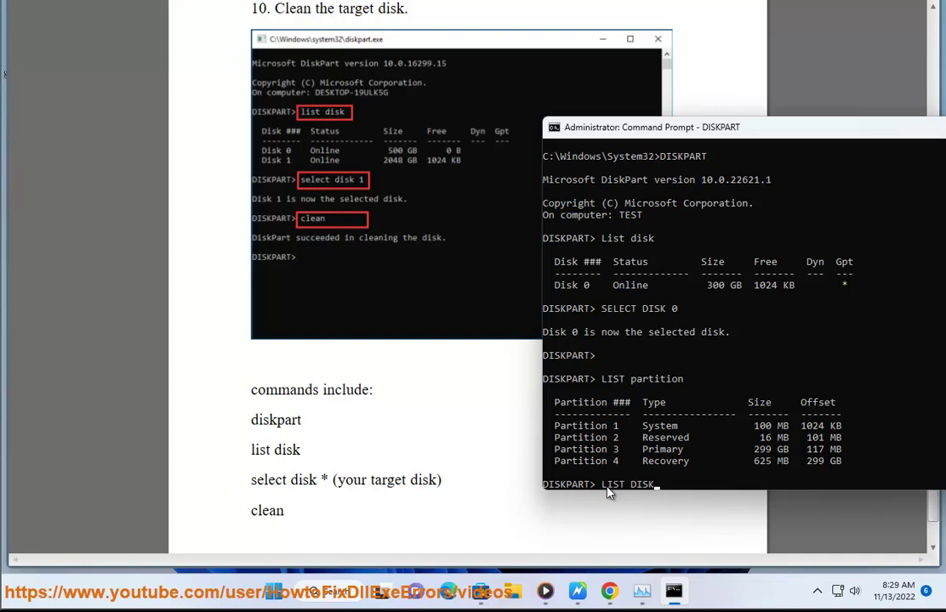
pyautogui.press('Return')
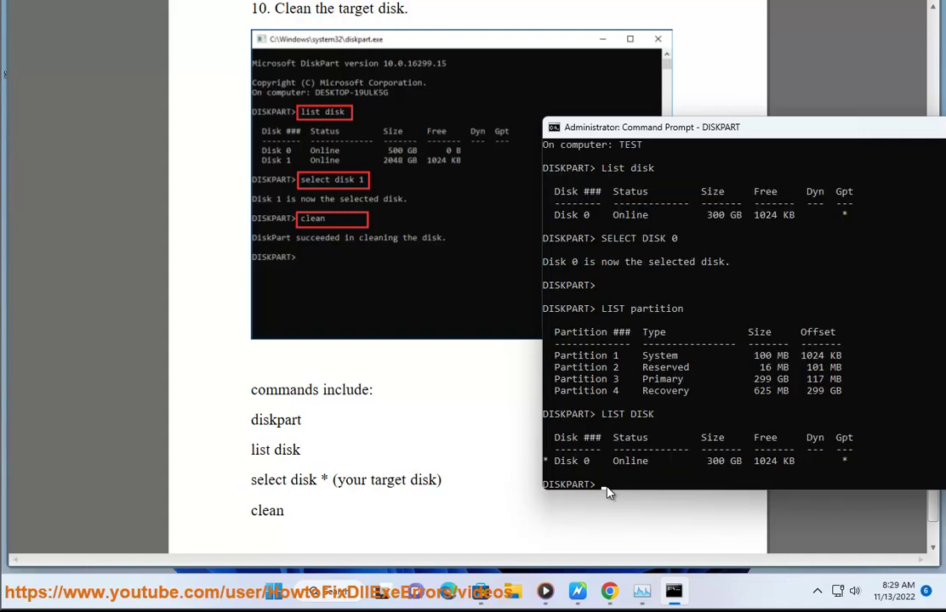
# - Run SELECT DISK 0 in DiskPart and enter the CLEAN command at the prompt without executing it
pyautogui.write('SELECT DISK 0')
pyautogui.press('Return')
pyautogui.write('C')
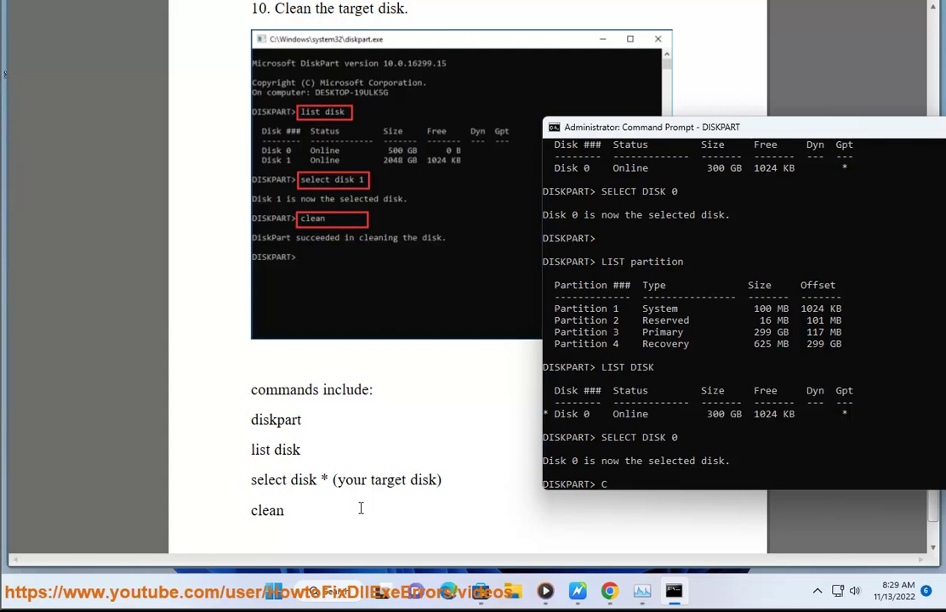
pyautogui.write('LEAN')
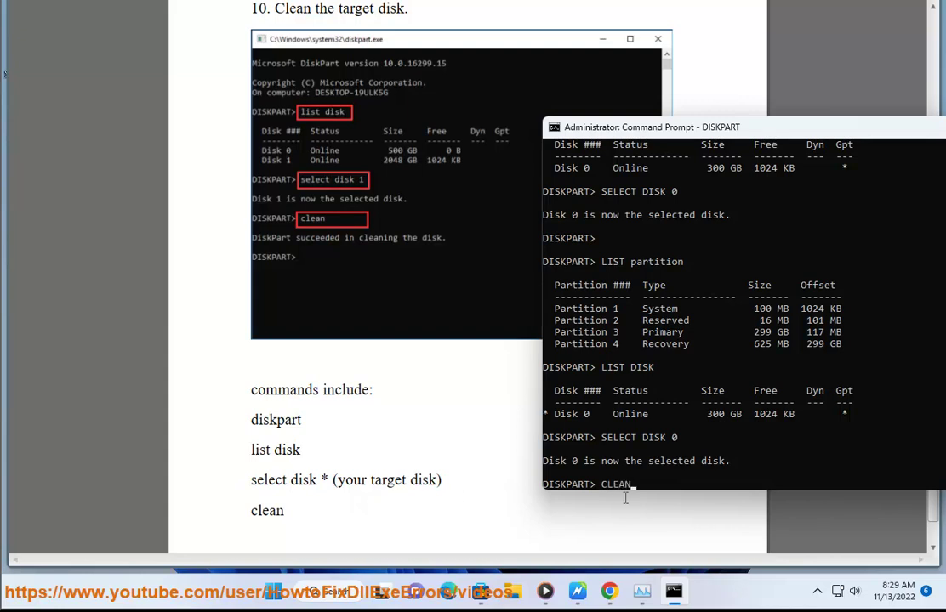